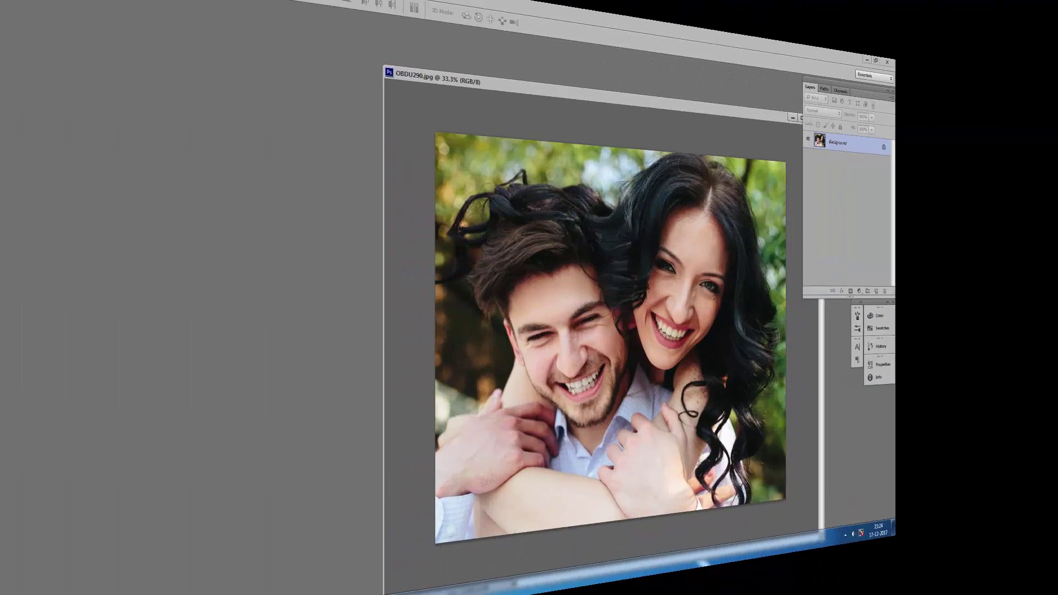
Set up a new document 4 inches wide, 3.5 inches tall, at 600 pixels per inch.
left_click(30, 8)
left_click(41, 21)
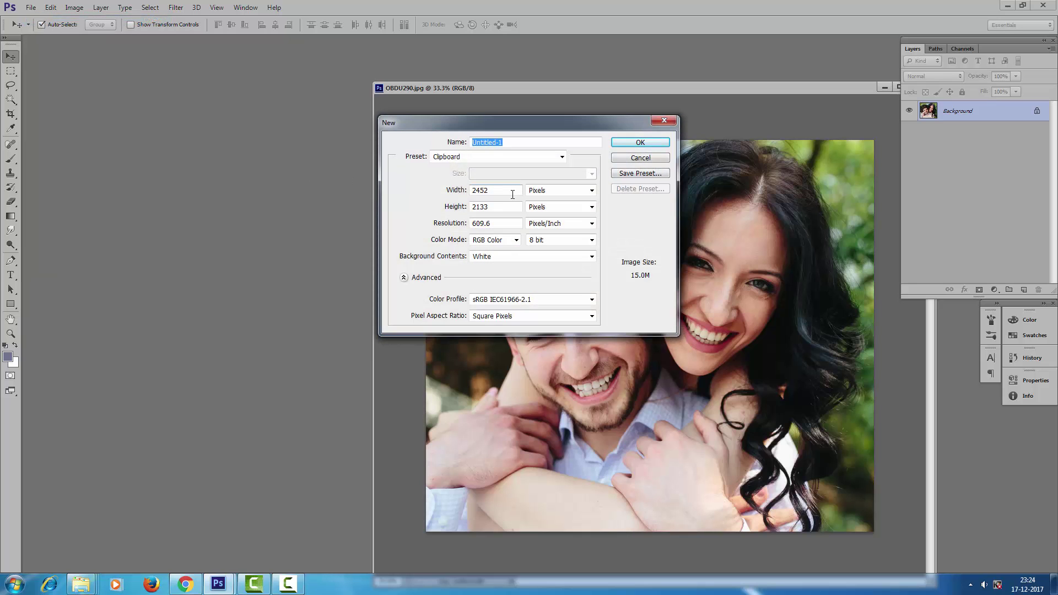
key("Tab")
key("Tab")
type("4")
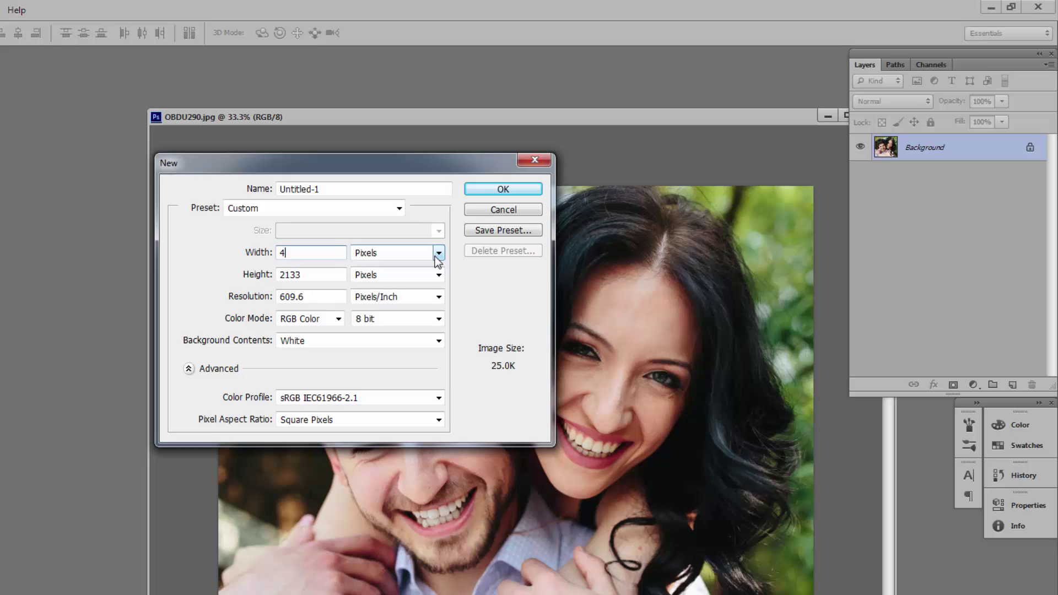
left_click(592, 191)
left_click(354, 284)
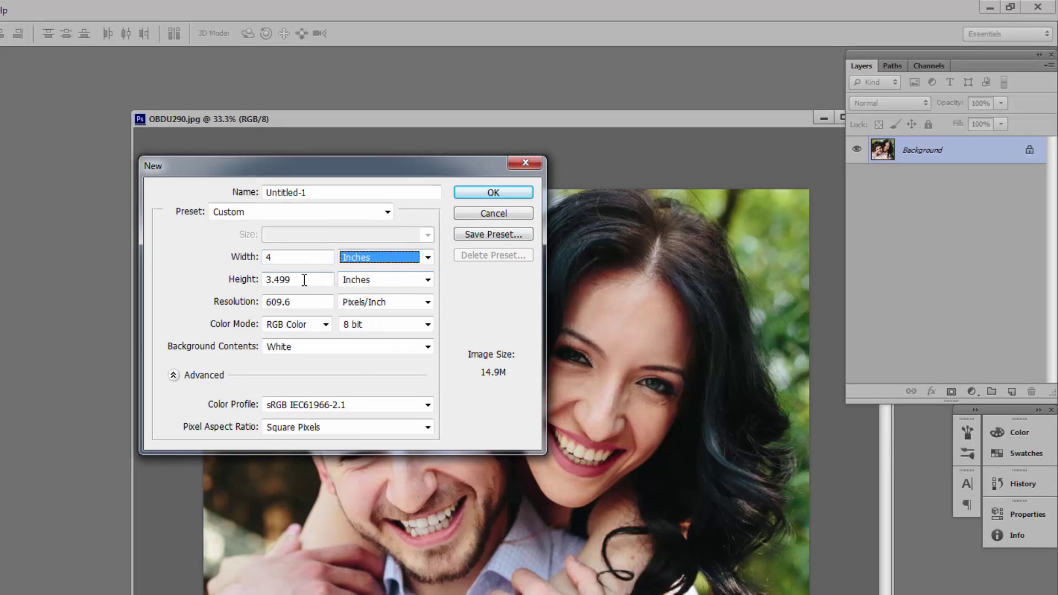
key("Tab")
type("3.")
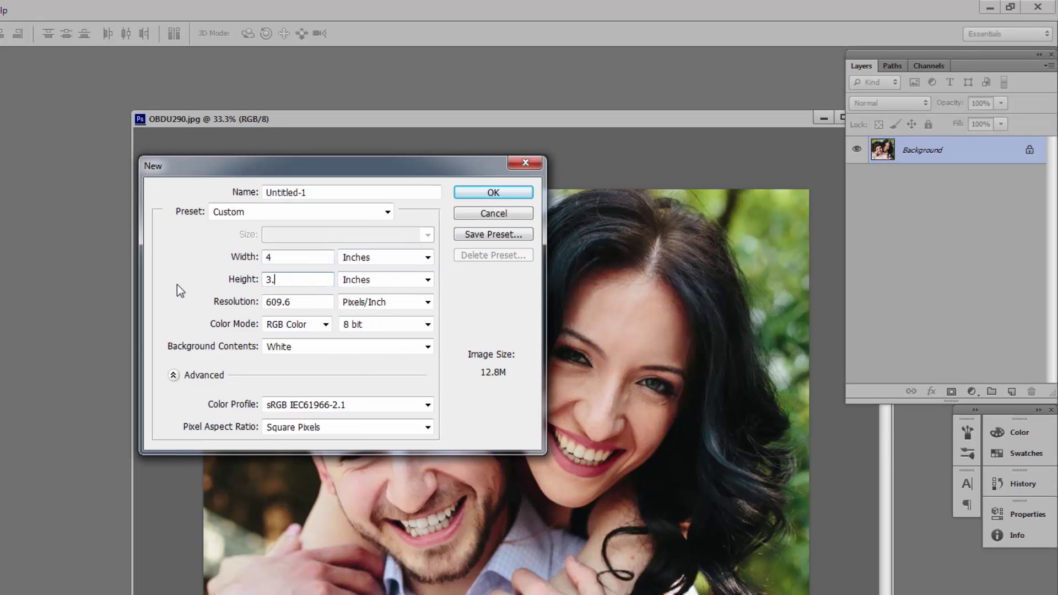
type("5")
double_click(308, 303)
type("60")
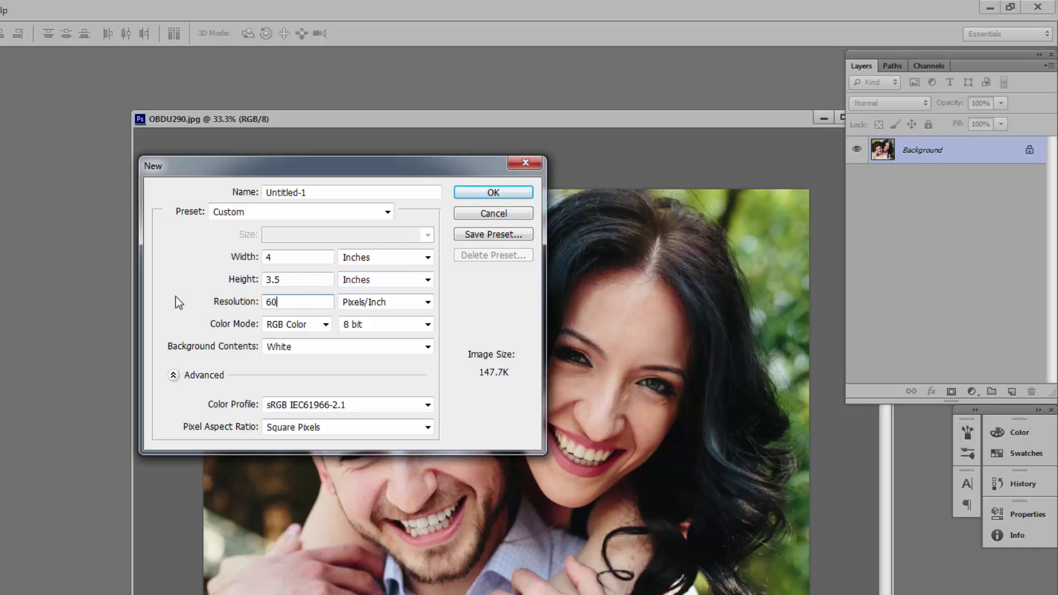
type("0")
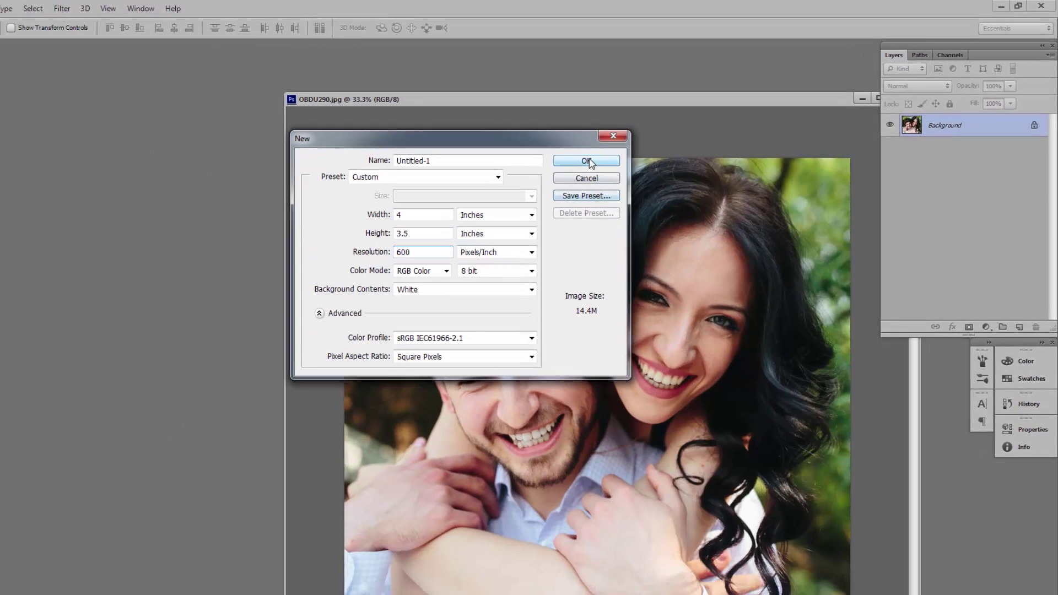
Create the blank document and drag the couple photo into it as a new layer.
left_click(519, 188)
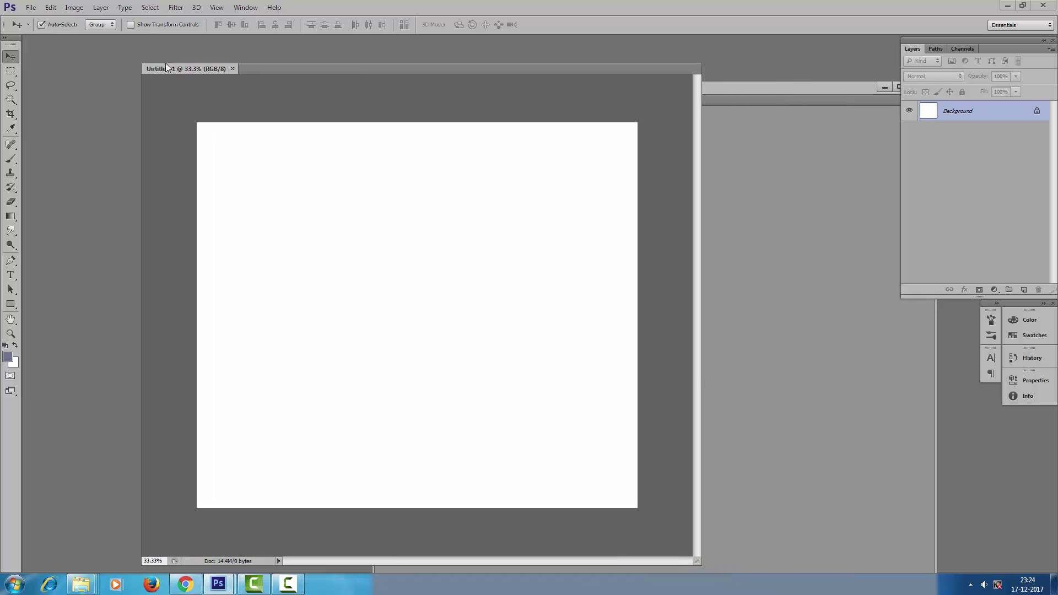
left_click_drag(419, 100, 171, 52)
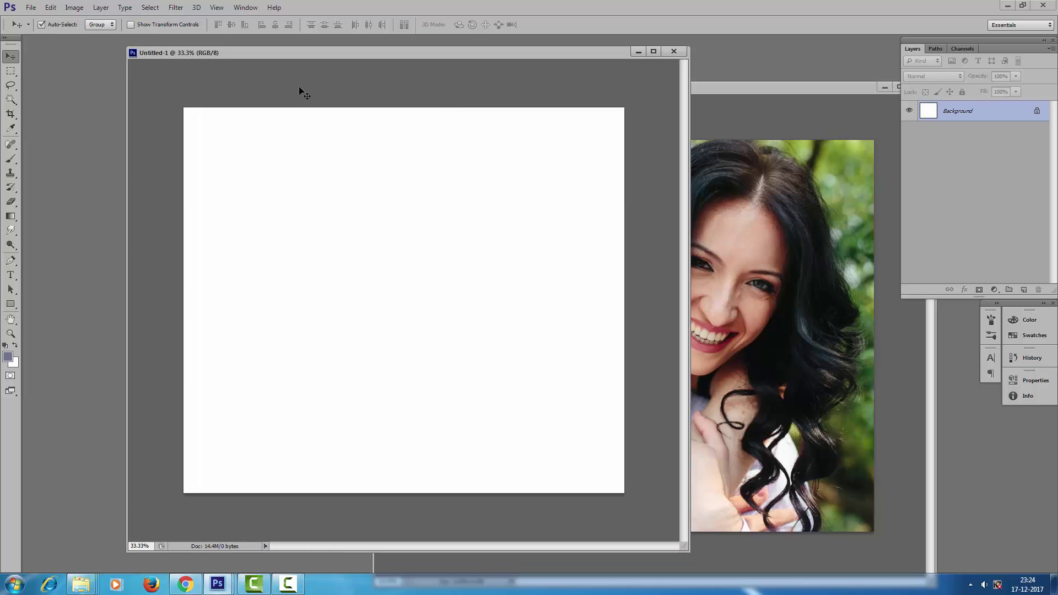
left_click(756, 199)
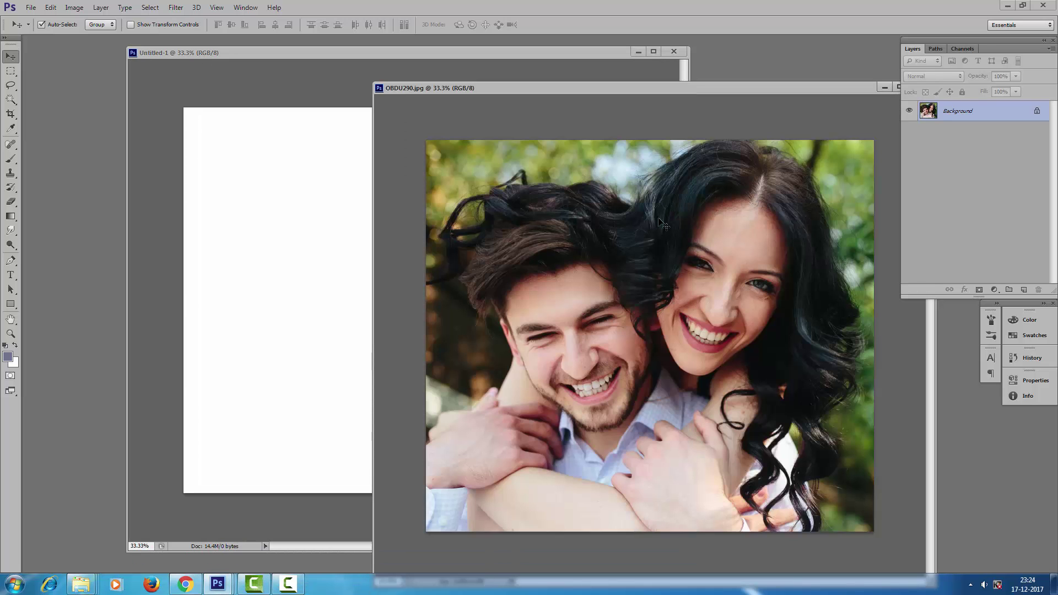
mouse_move(560, 248)
left_mouse_down()
mouse_move(485, 251)
mouse_move(297, 219)
left_mouse_up()
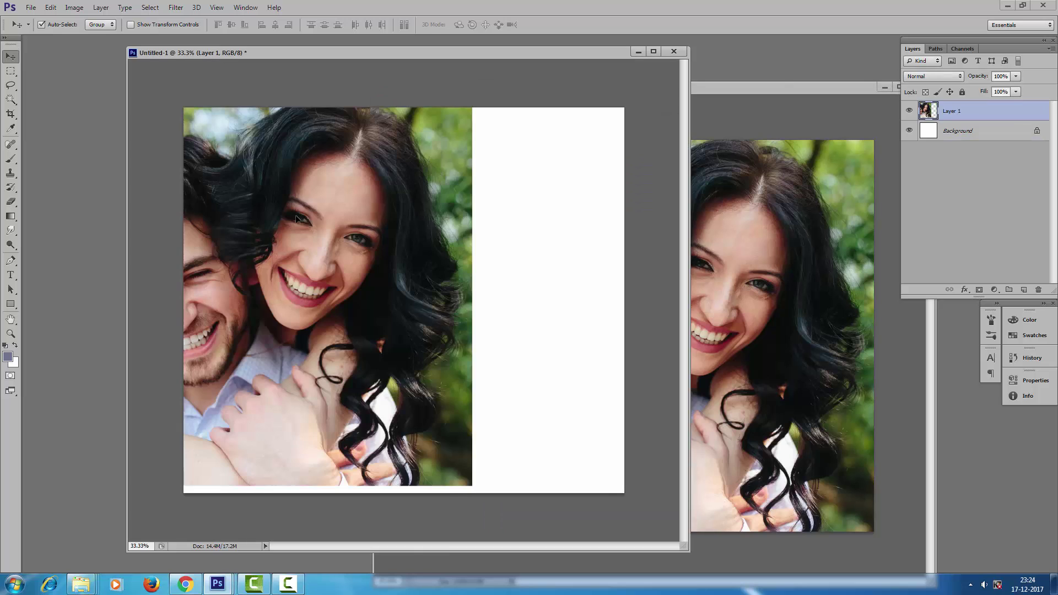
Close the original OBDU290.jpg and position Layer 1 to fill the canvas.
left_click(846, 233)
left_click(879, 88)
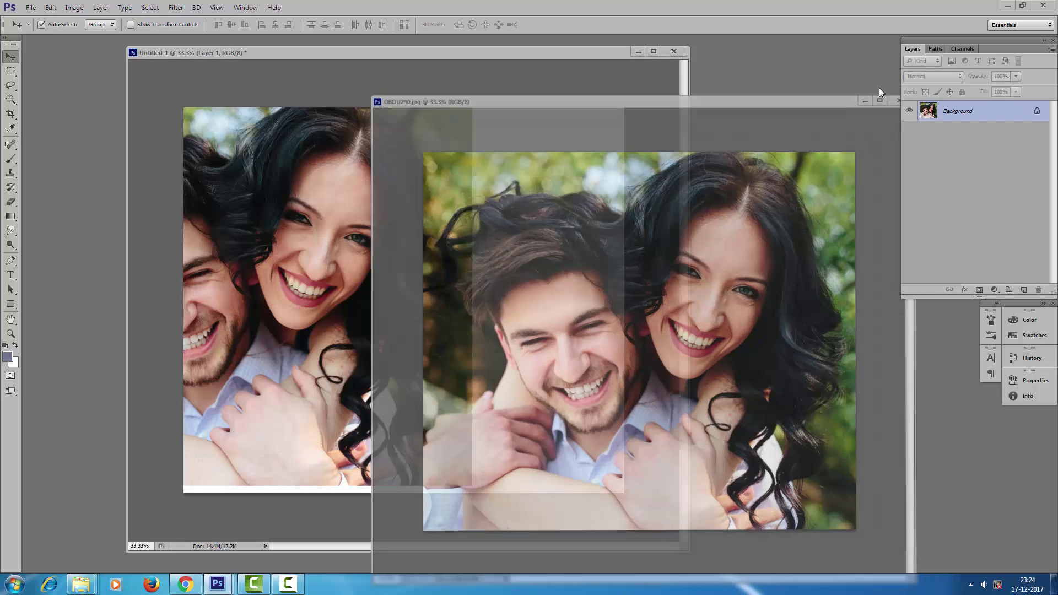
right_click(370, 253)
left_click(388, 256)
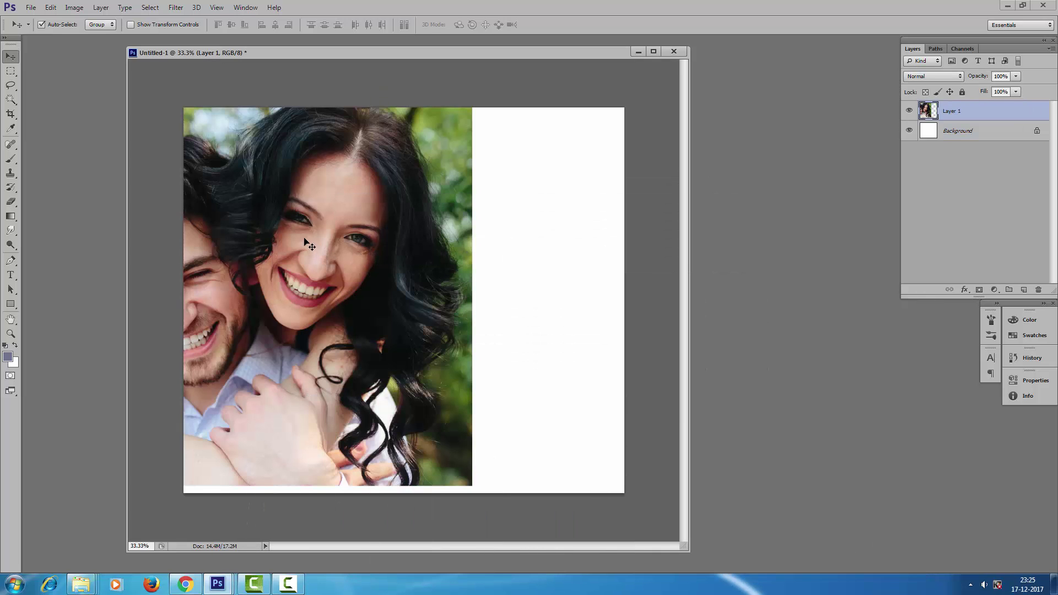
left_click_drag(299, 230, 448, 239)
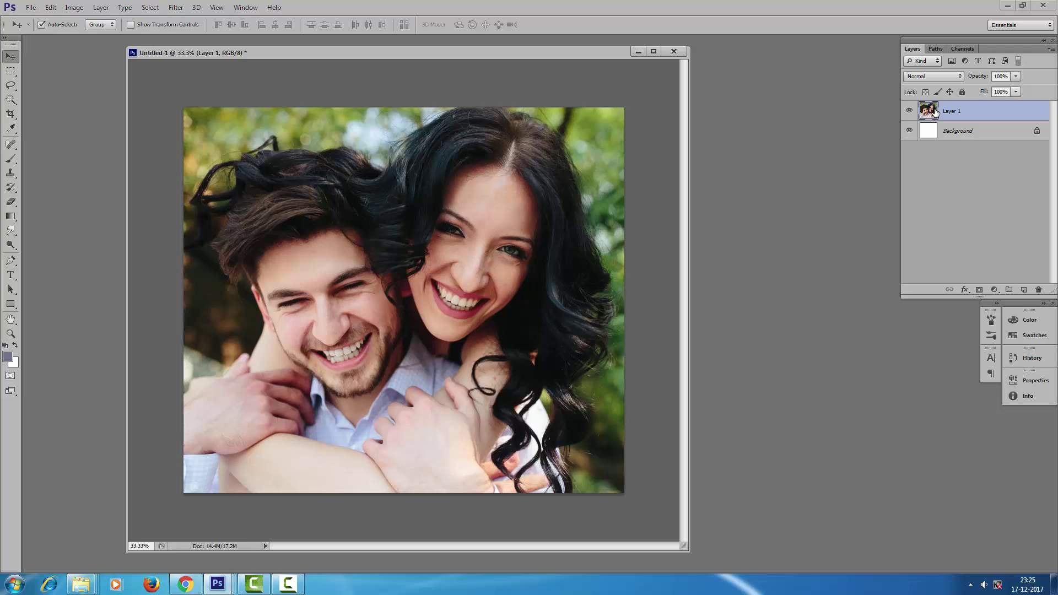
Draw a rectangular marquee around the man's face.
left_click(9, 73)
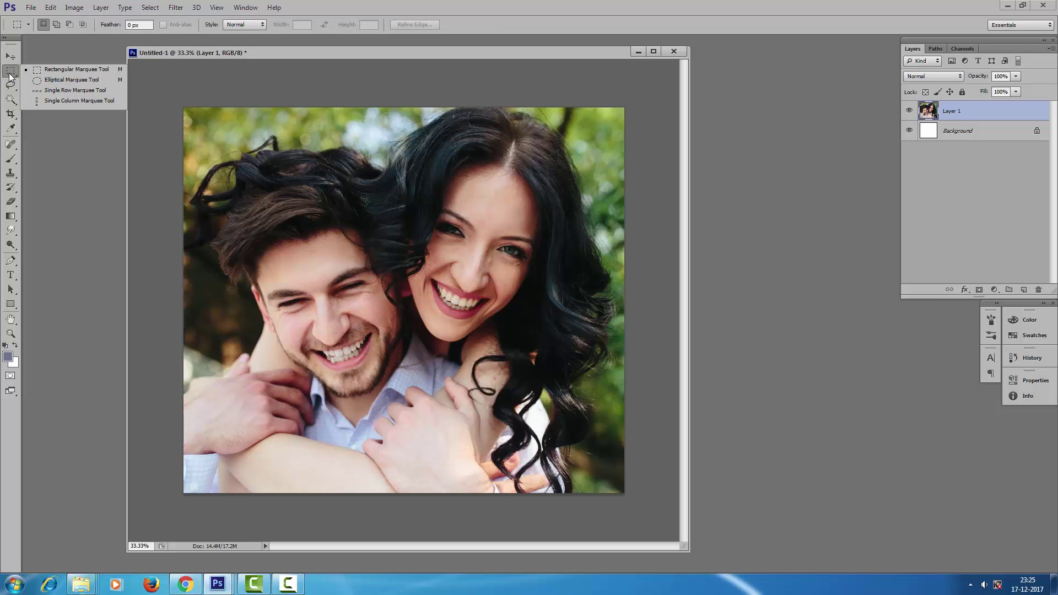
left_click(44, 72)
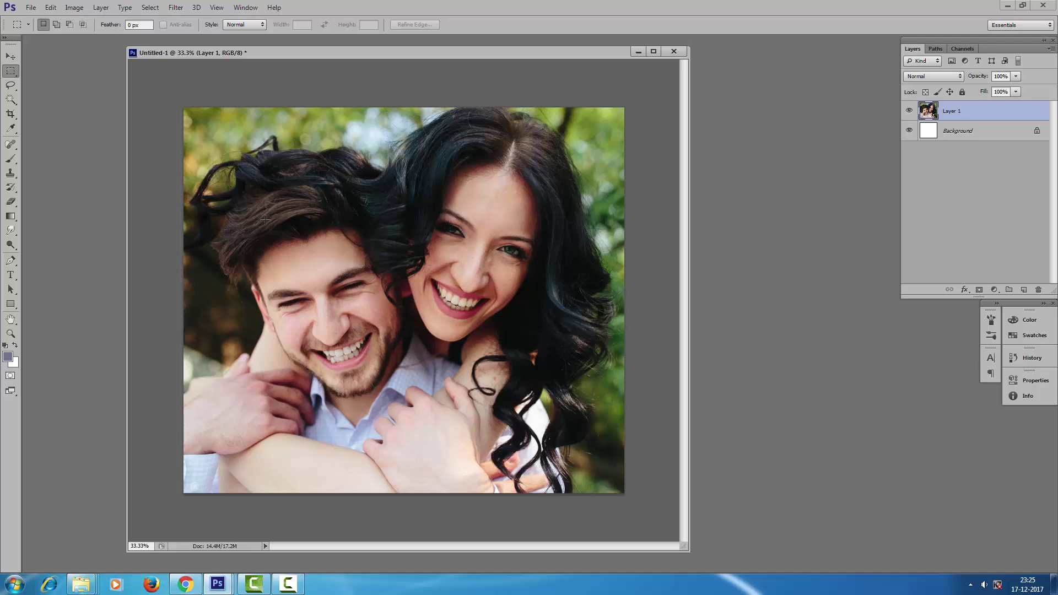
left_click_drag(261, 210, 420, 386)
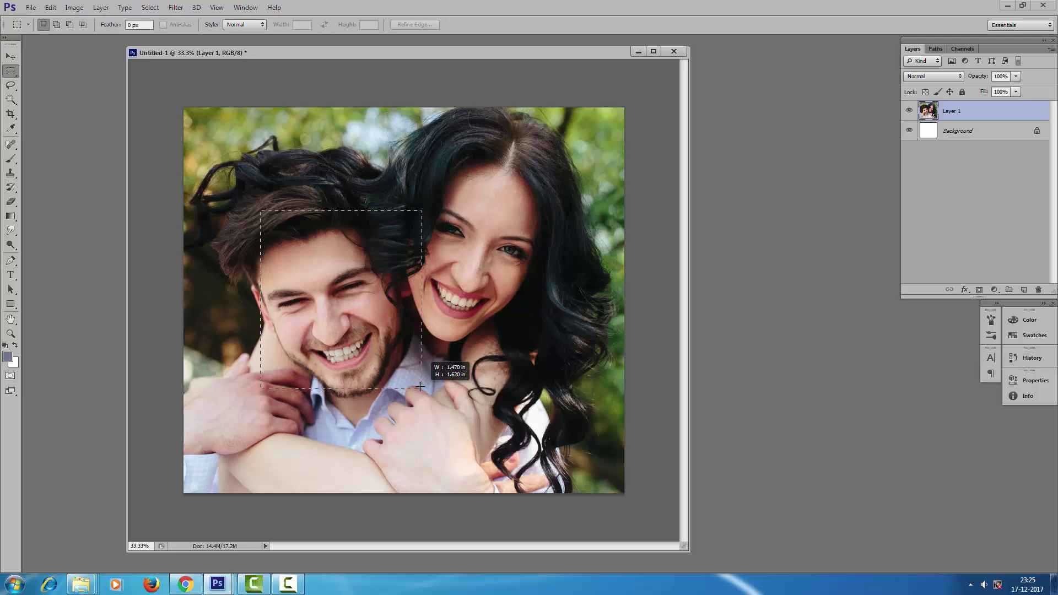
left_click_drag(420, 386, 420, 385)
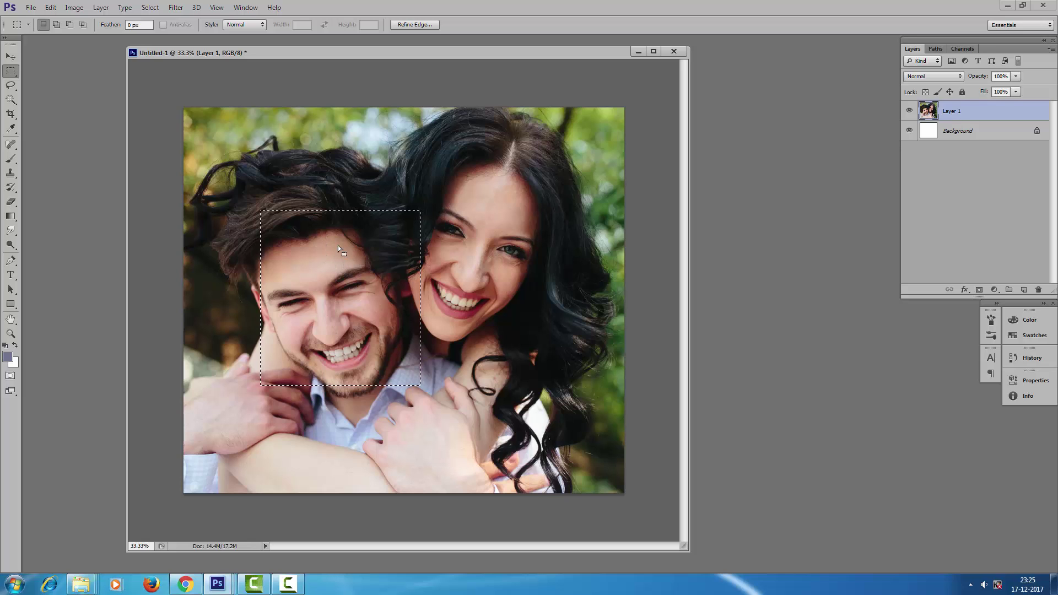
Set the background colour to black (000000).
left_click(14, 365)
left_click_drag(508, 463, 372, 492)
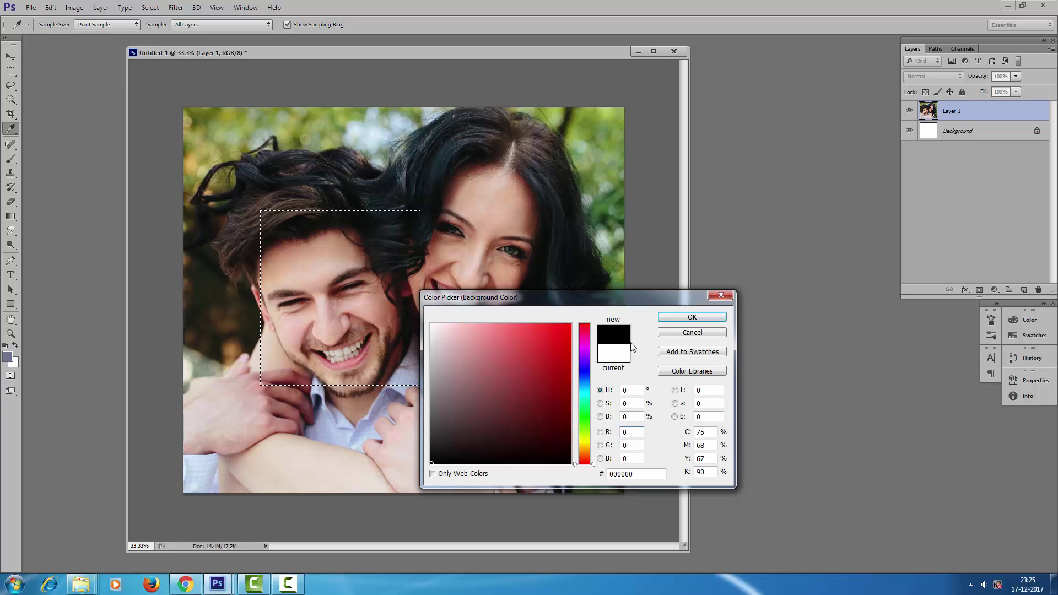
left_click(686, 317)
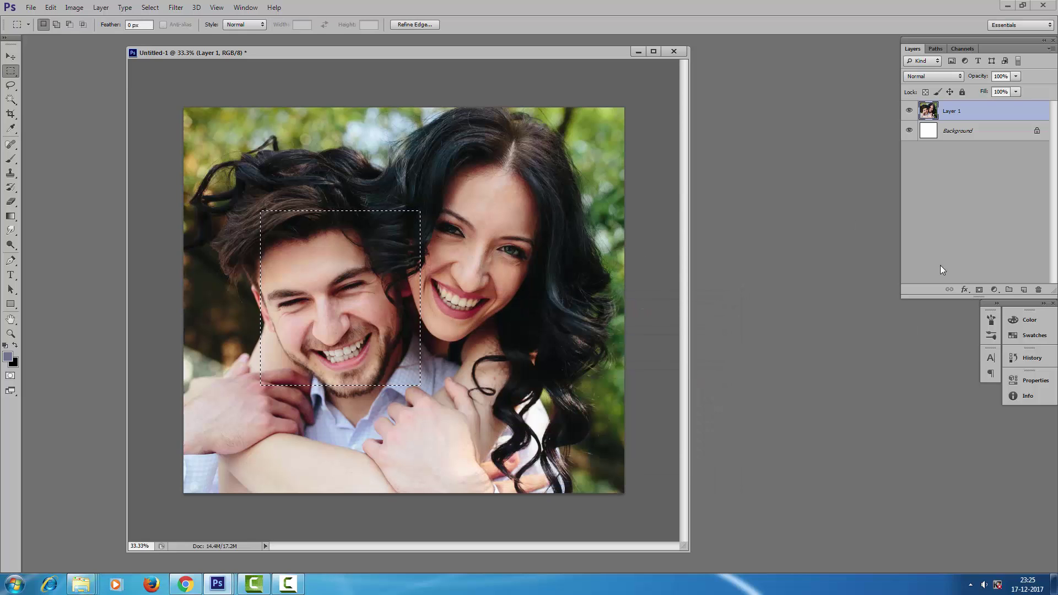
Fill the selected rectangle with black on a new Layer 2.
left_click(1024, 289)
key("ctrl+BackSpace")
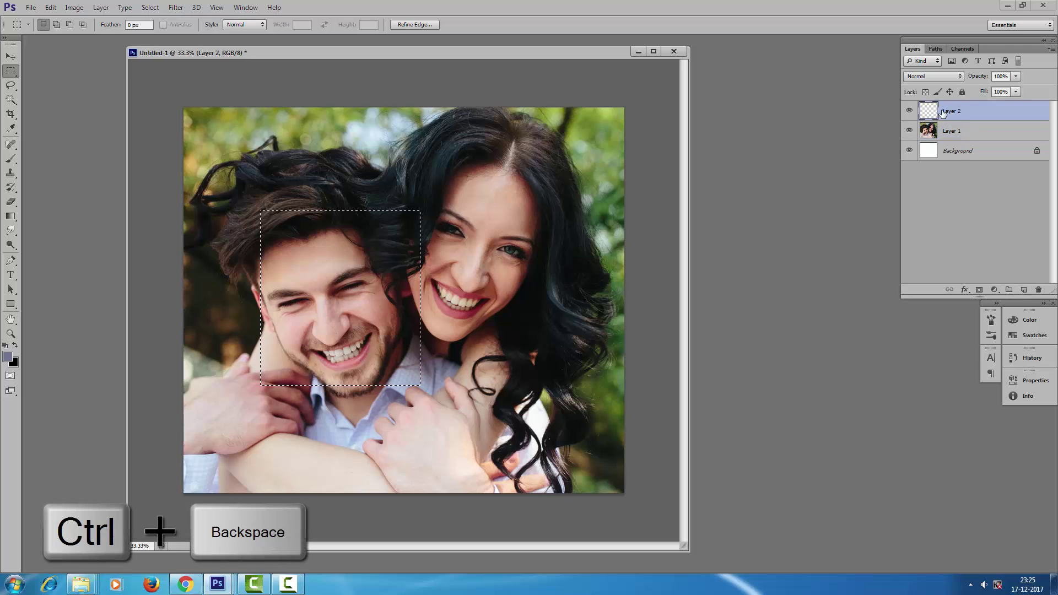
key("ctrl+BackSpace")
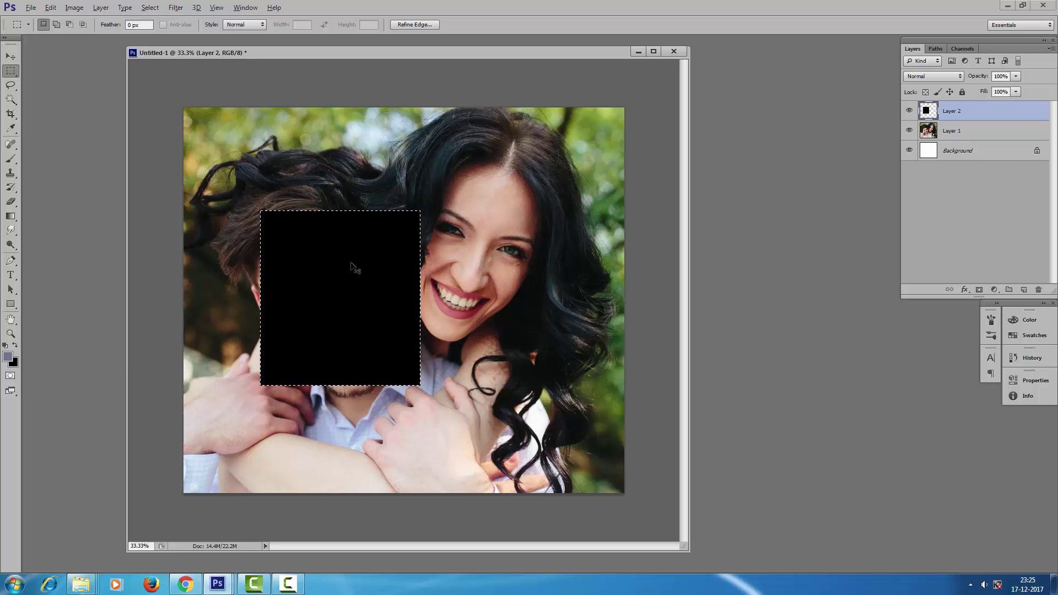
Transform the selection to about 110% wide and 116% tall around the black rectangle.
key("alt+s")
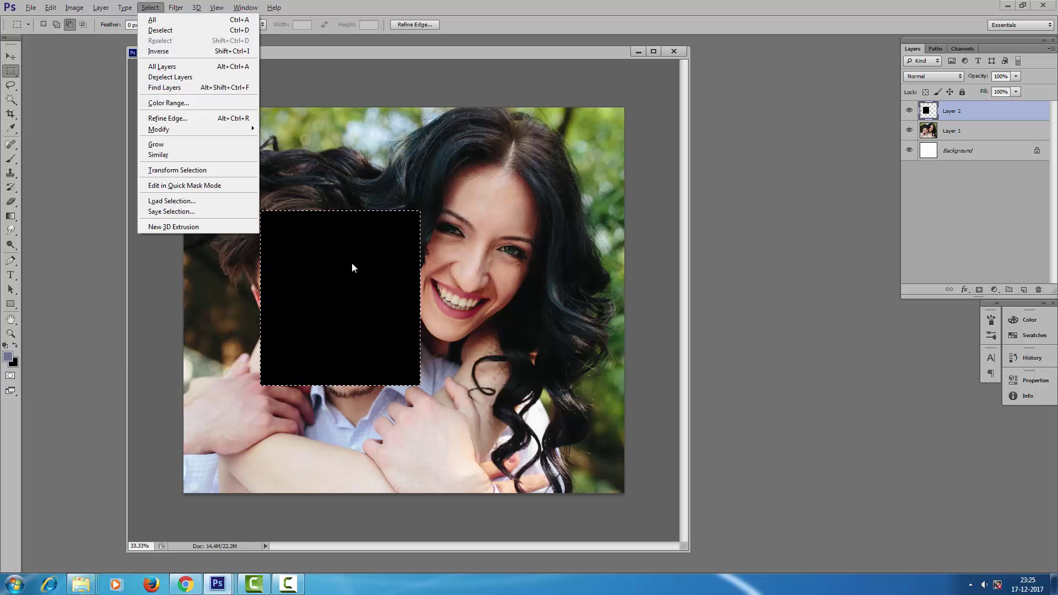
left_click(182, 170)
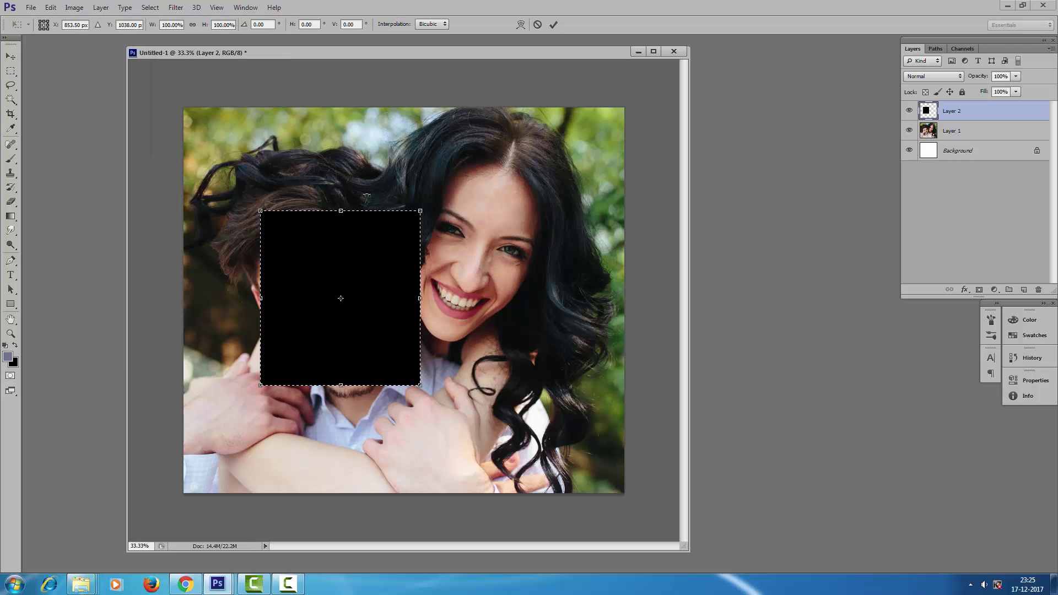
left_click_drag(422, 209, 431, 199)
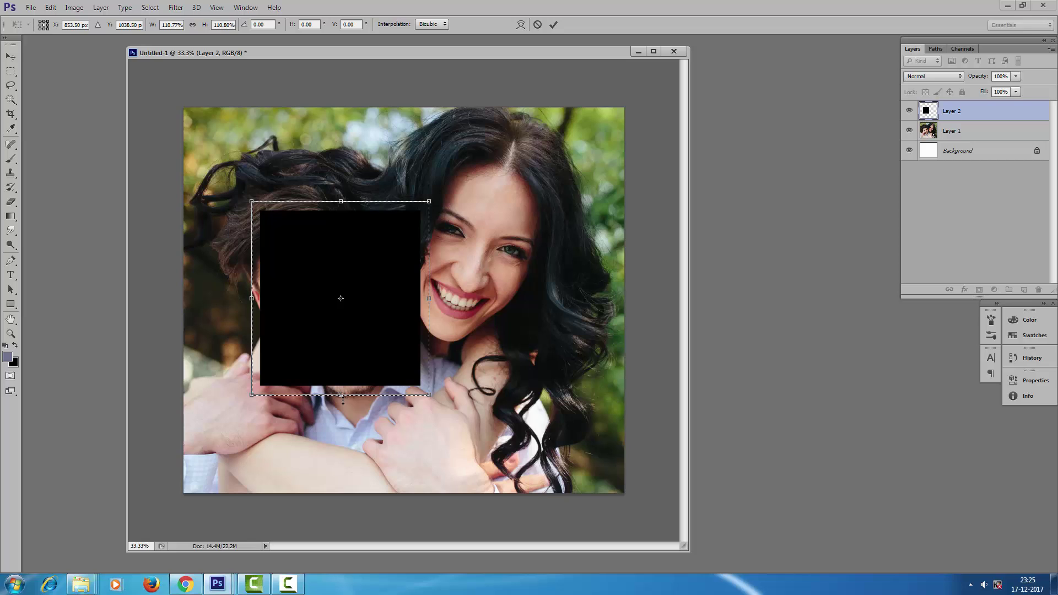
left_click_drag(343, 400, 343, 408)
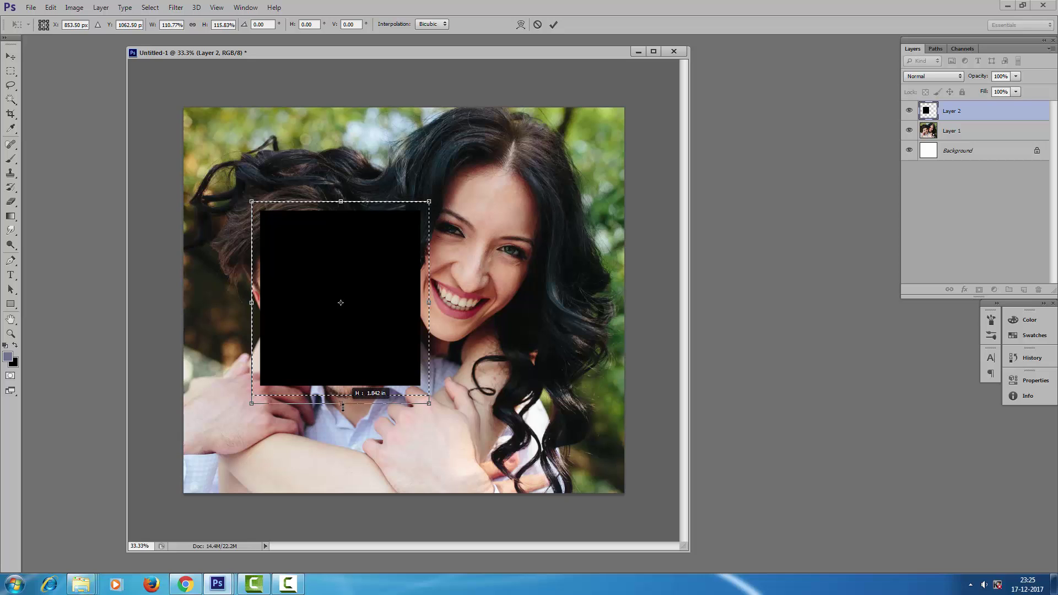
left_click(553, 26)
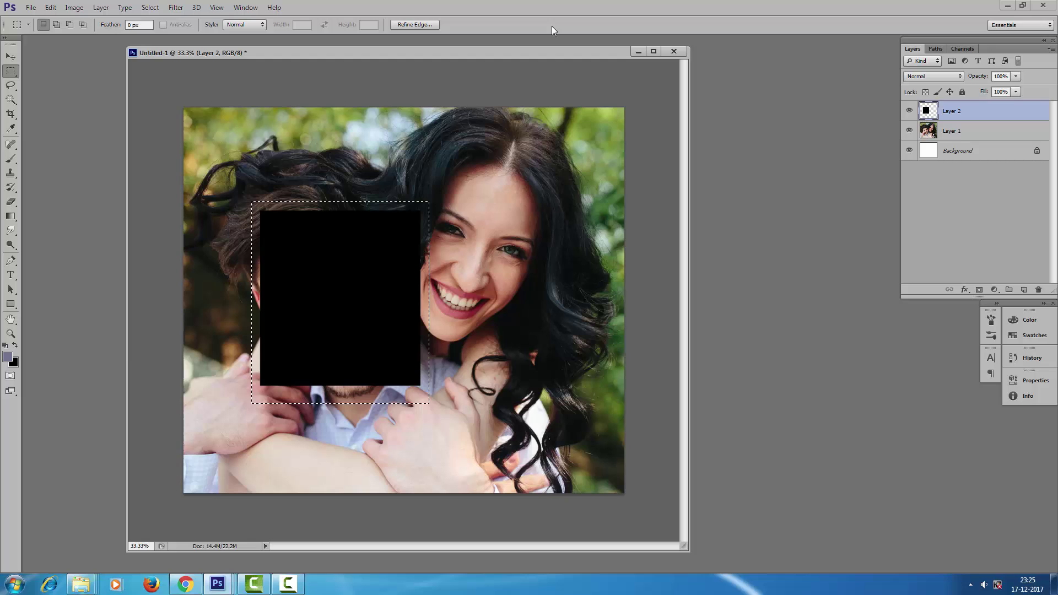
Fill the enlarged selection with white on a new Layer 3.
left_click(1024, 290)
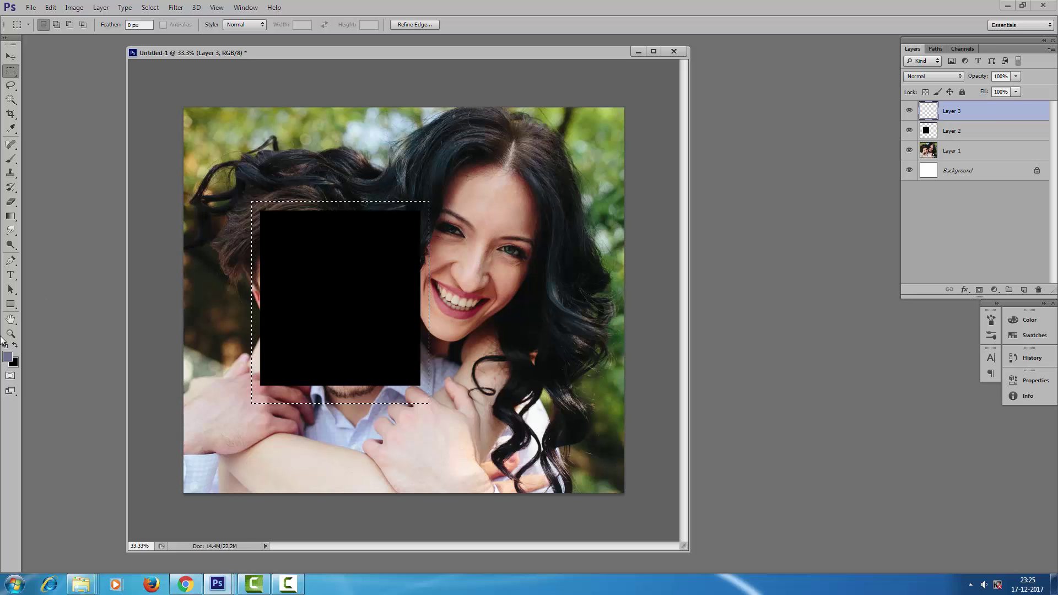
left_click(16, 364)
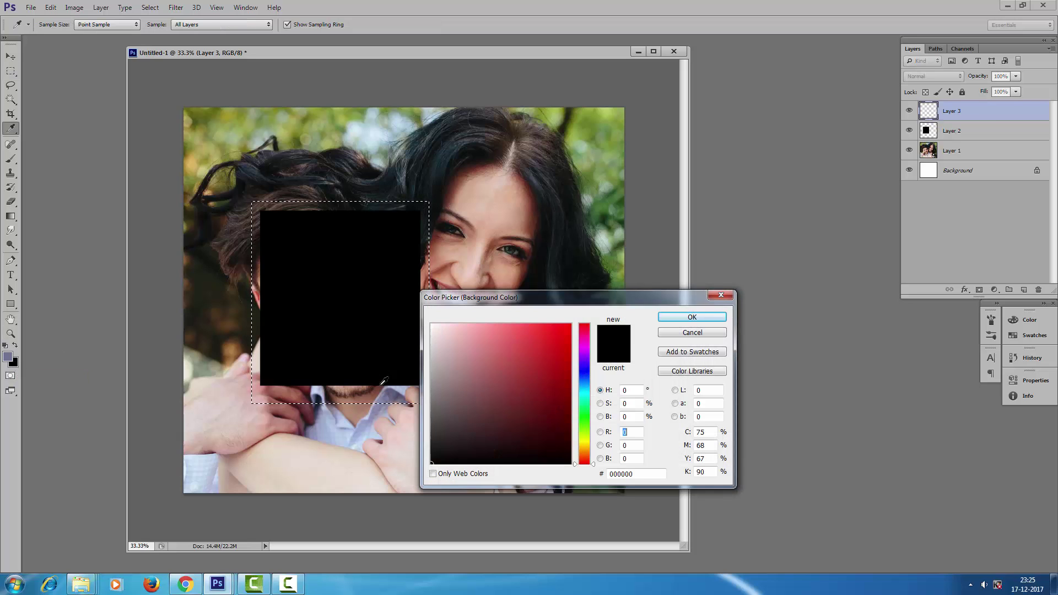
left_click(448, 335)
left_click_drag(448, 336, 308, 248)
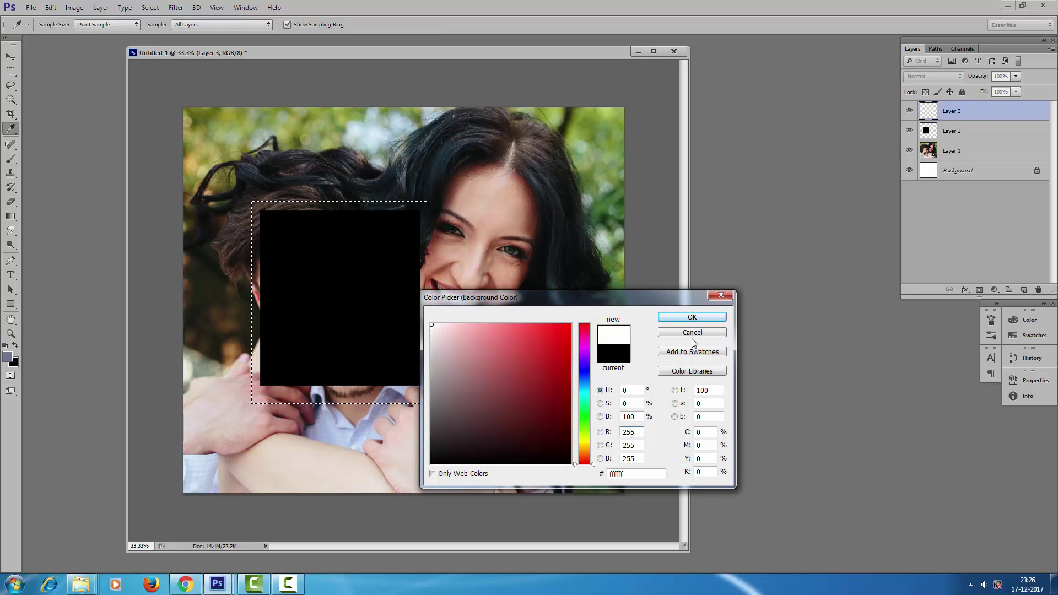
left_click(693, 321)
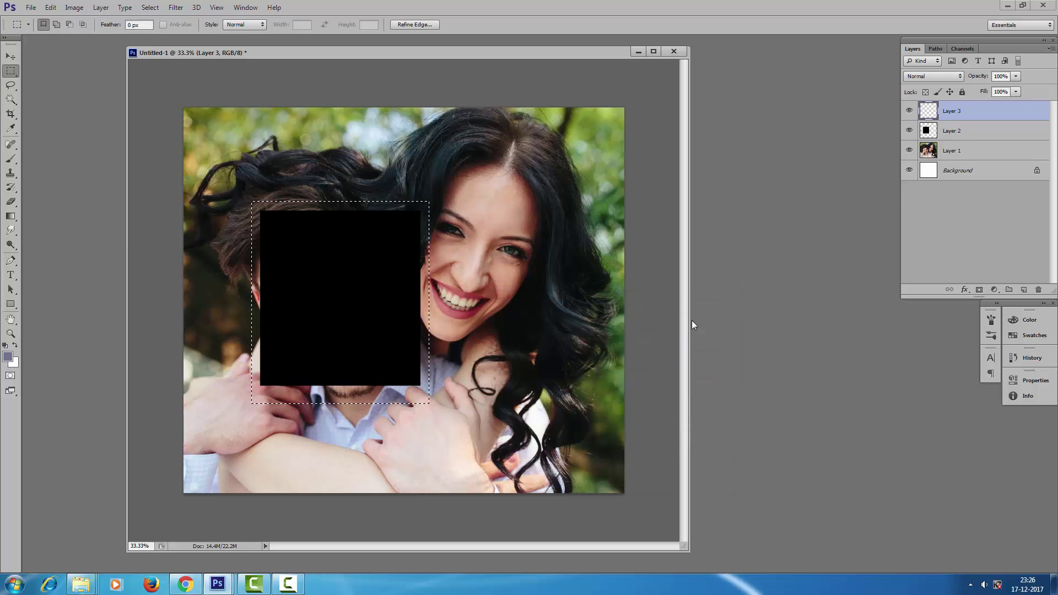
key("ctrl+BackSpace")
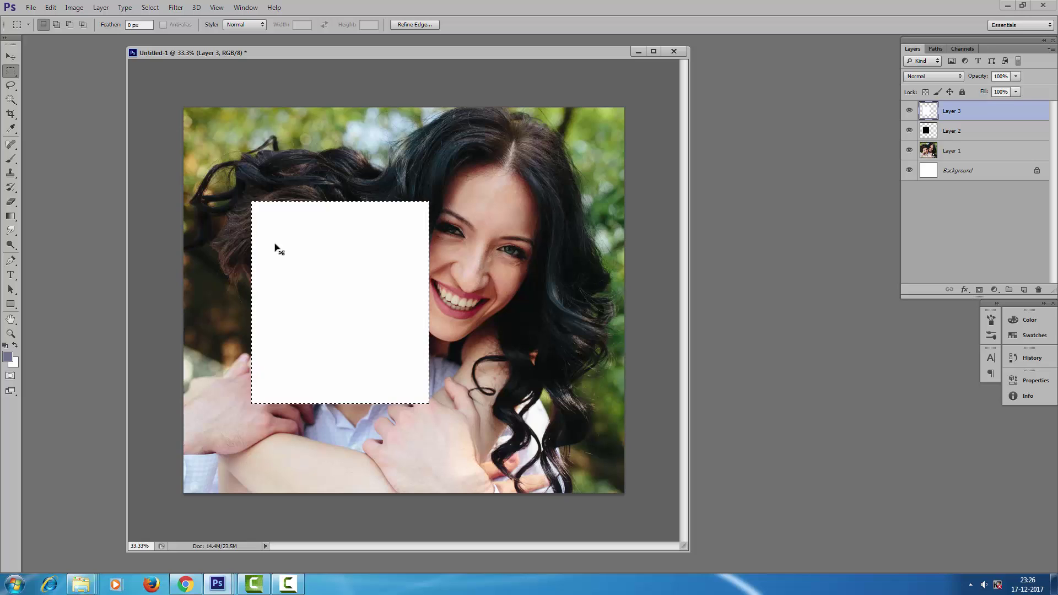
Deselect, move Layer 3 beneath Layer 2, and select both layers.
key("ctrl+d")
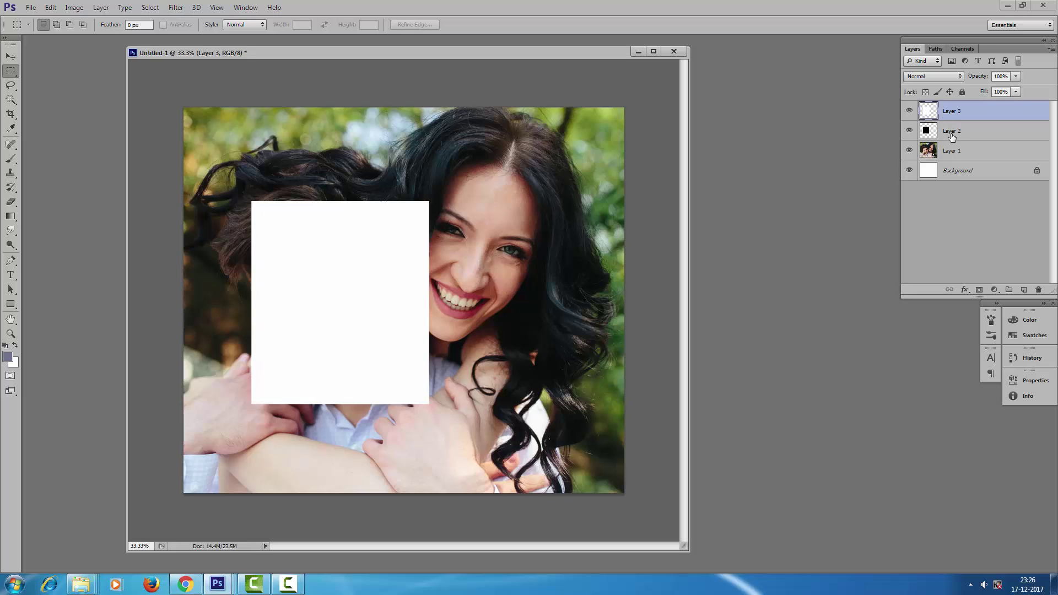
left_click_drag(952, 111, 959, 146)
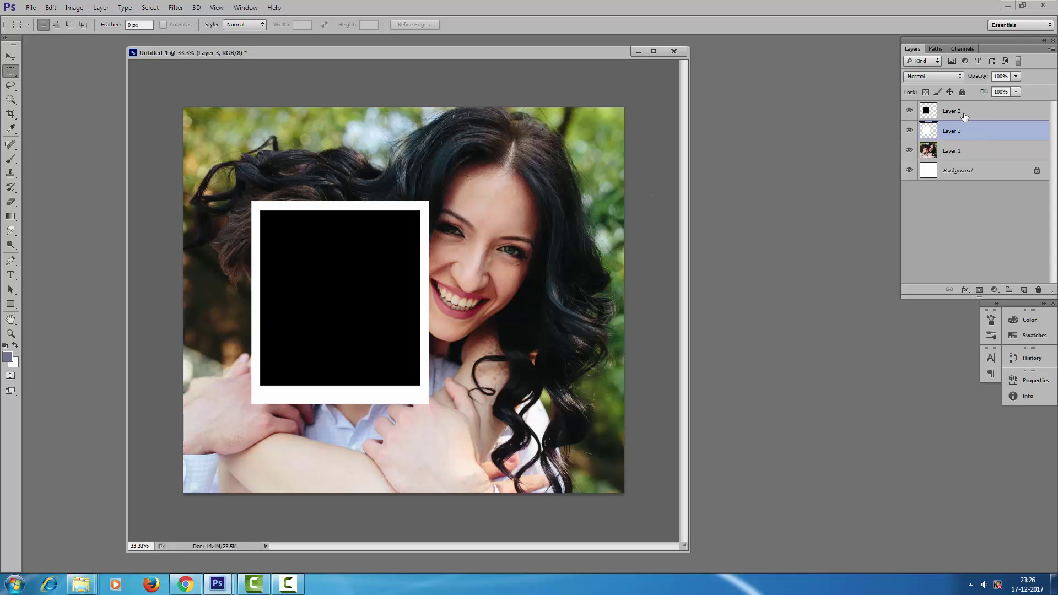
left_click(964, 117, "shift")
Merge the white border and black rectangle, then rotate the frame -17.21° over the man's face.
key("ctrl+e")
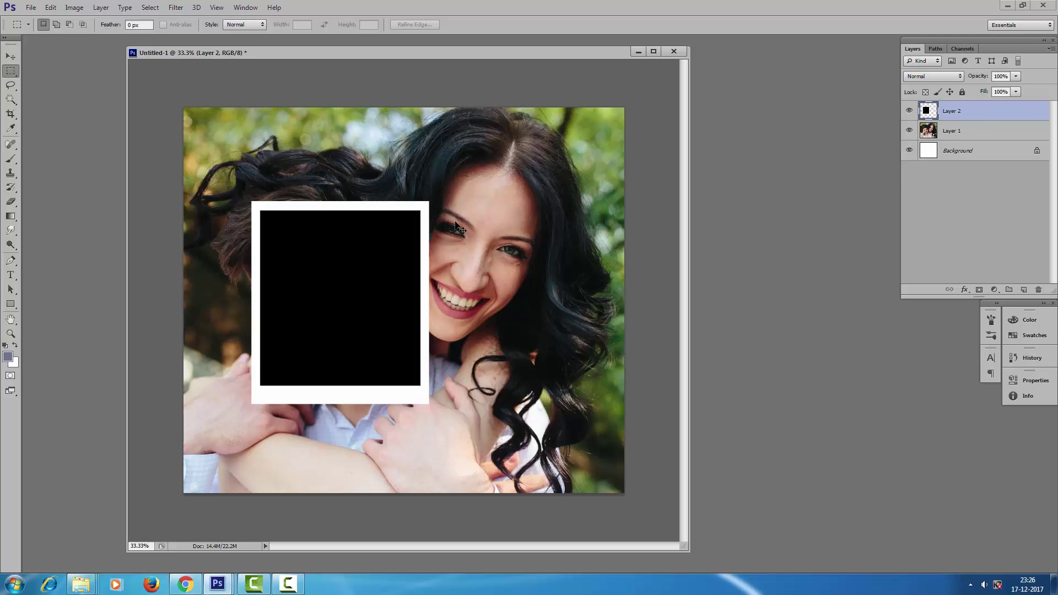
left_click(52, 7)
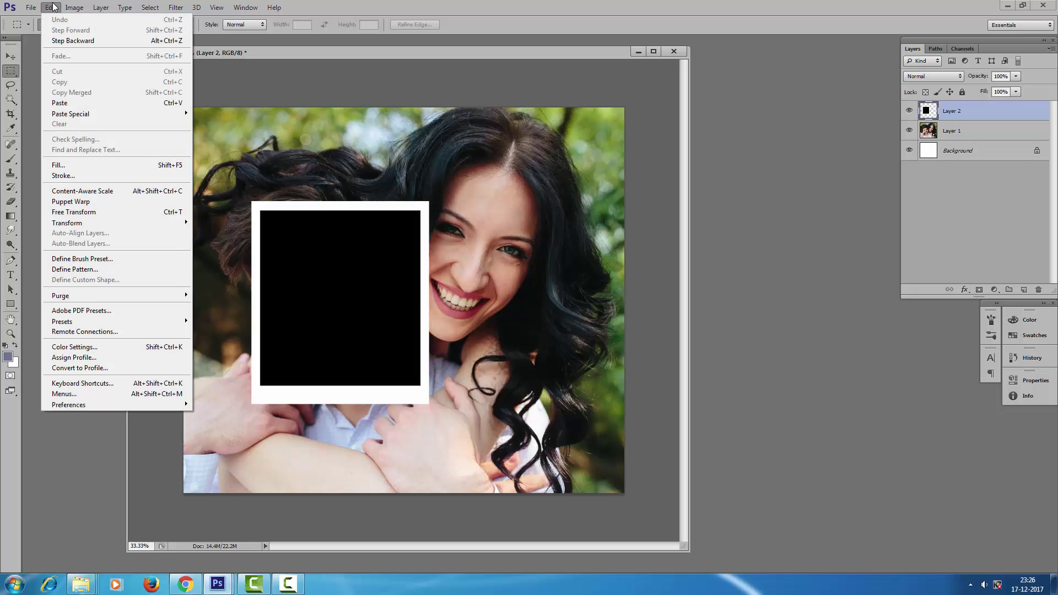
left_click(102, 220)
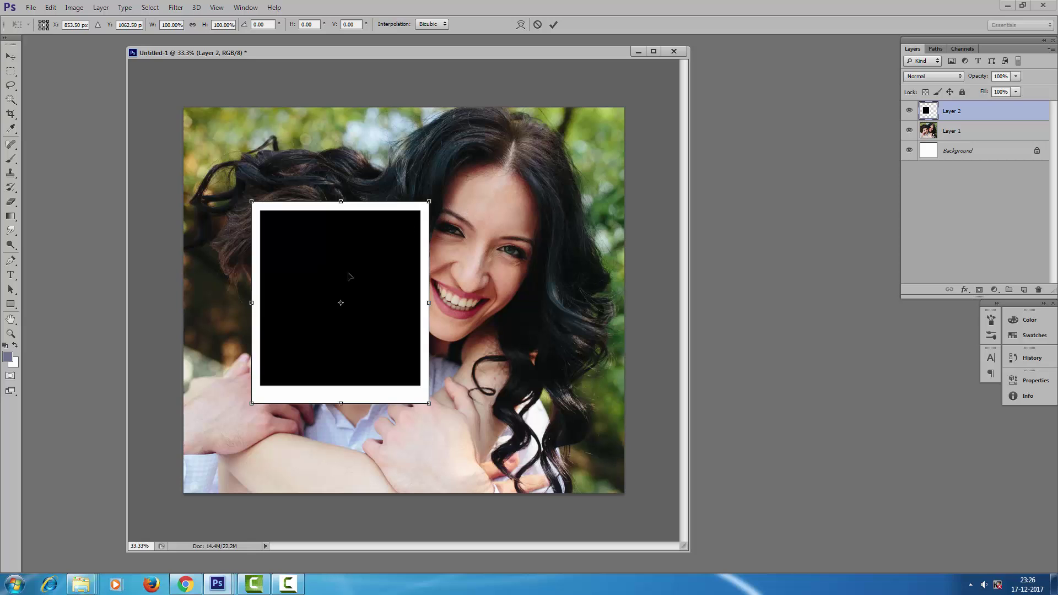
left_click_drag(356, 264, 322, 263)
left_click_drag(549, 214, 497, 157)
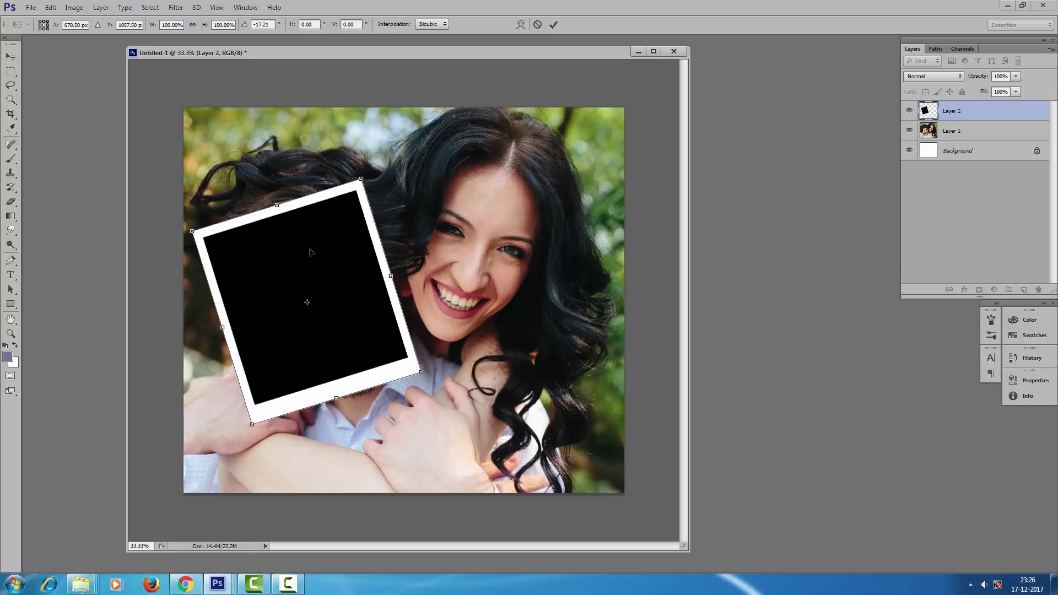
left_click_drag(311, 257, 320, 261)
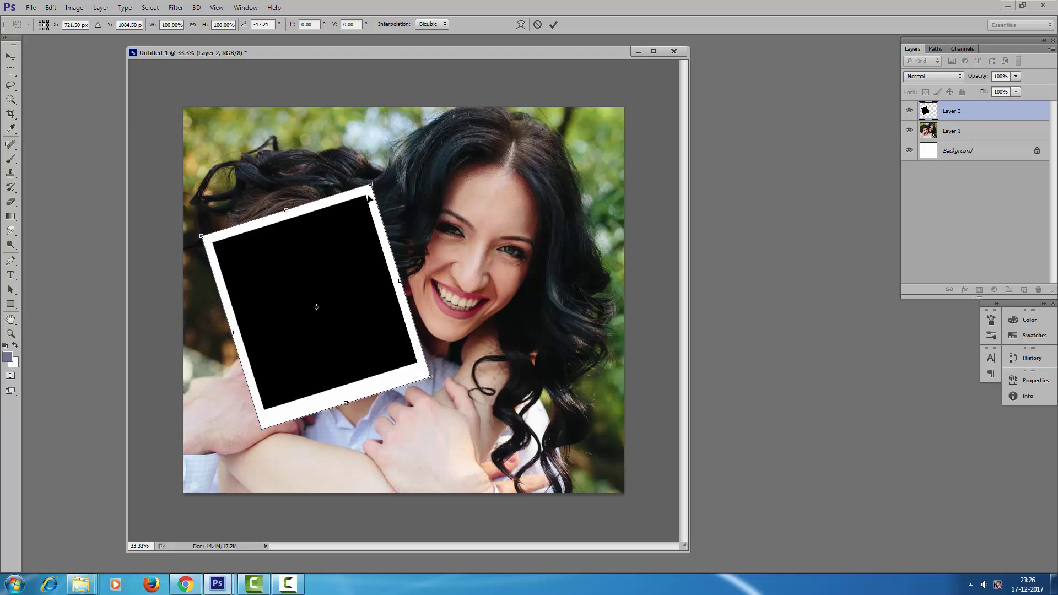
left_click(554, 24)
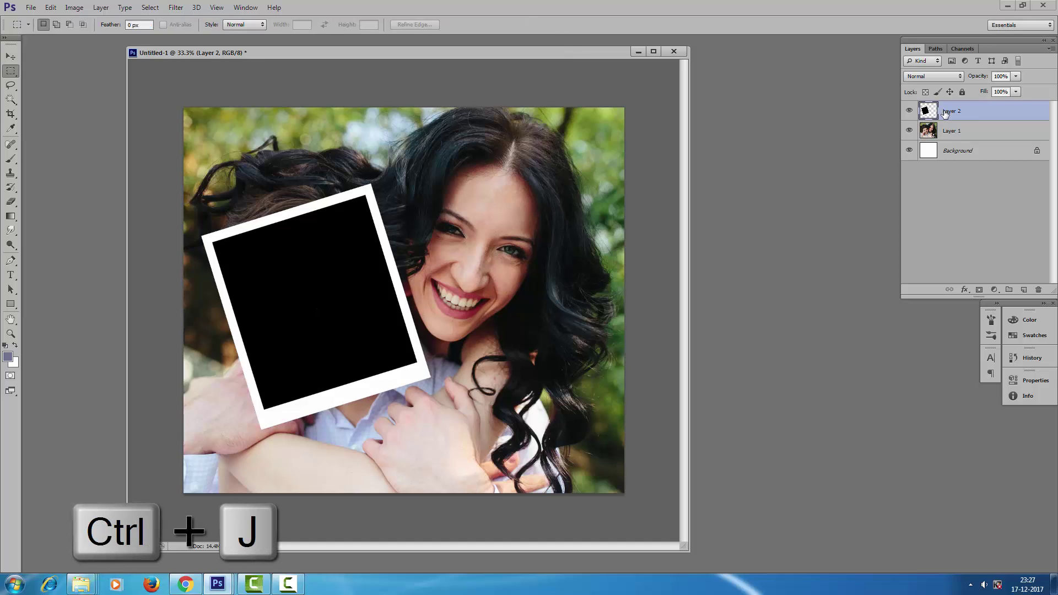
Duplicate the frame and tilt the copy about 22.7° clockwise over the woman's face.
key("ctrl+j")
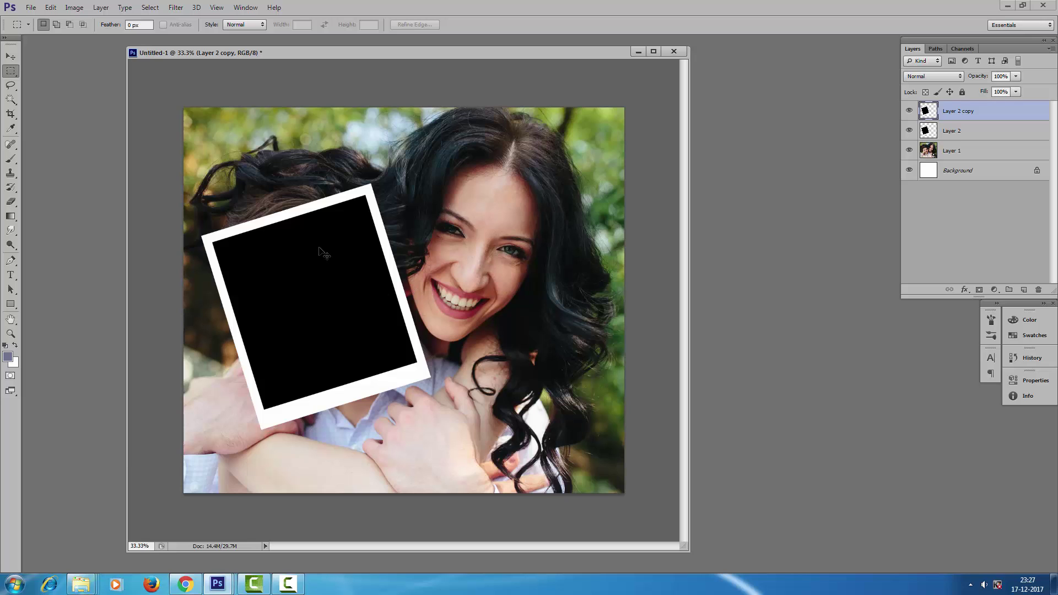
left_click(31, 7)
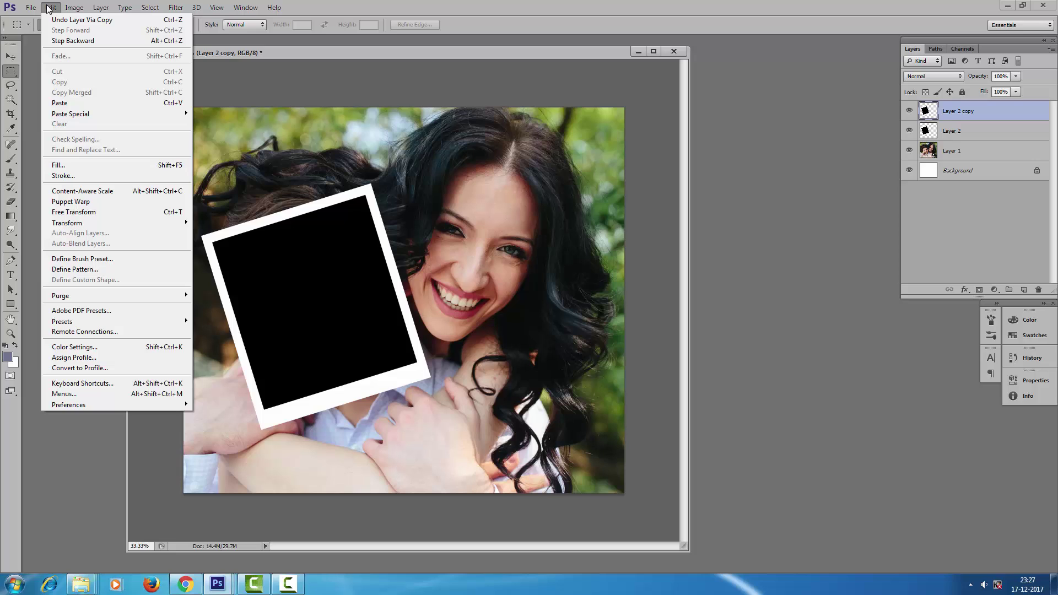
left_click(74, 212)
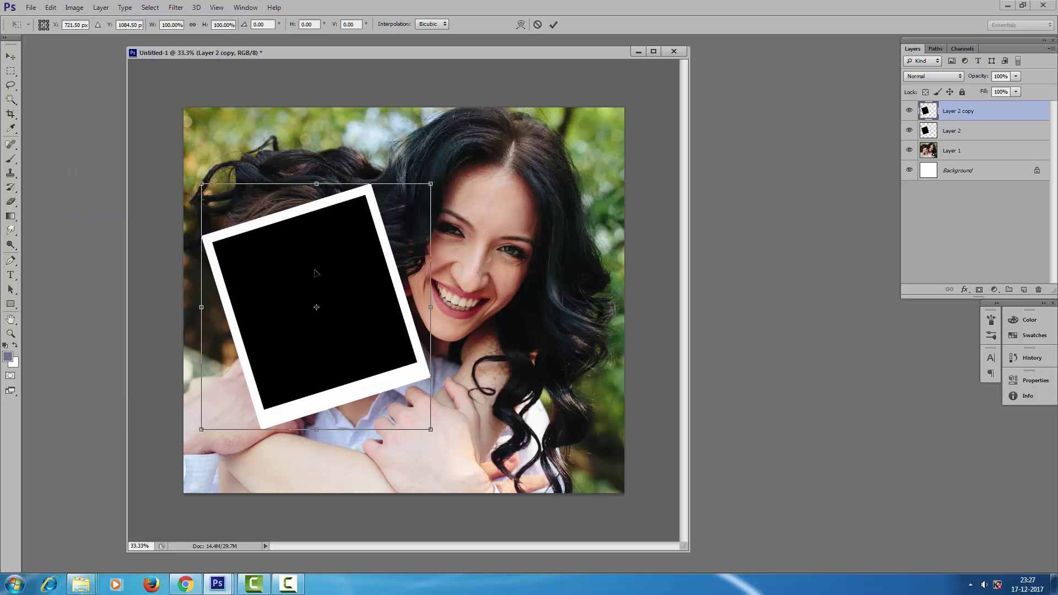
left_click_drag(309, 284, 463, 244)
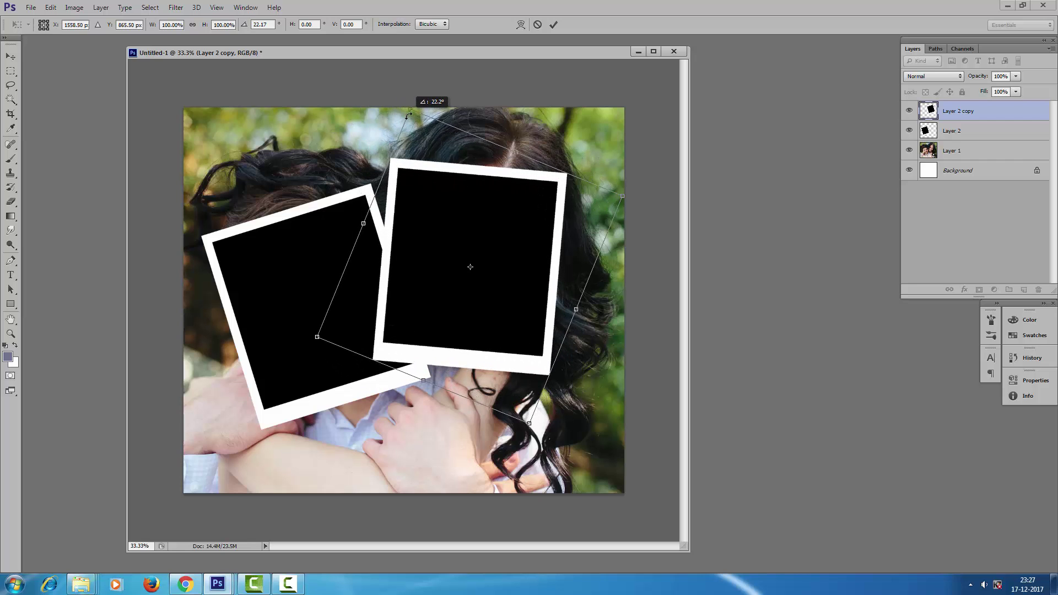
left_click_drag(339, 129, 402, 90)
left_click_drag(447, 222, 458, 206)
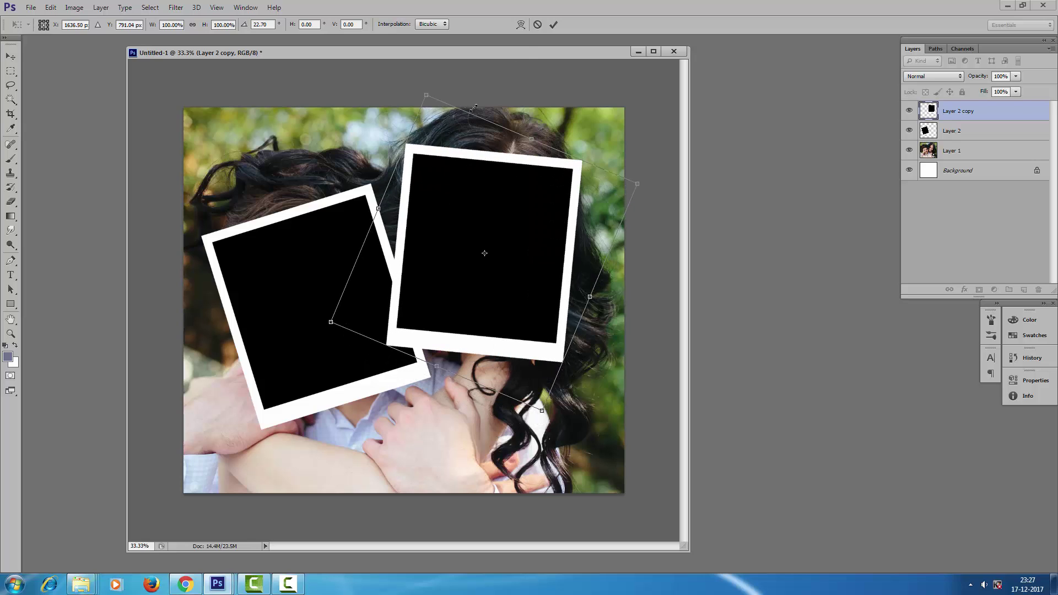
left_click(554, 24)
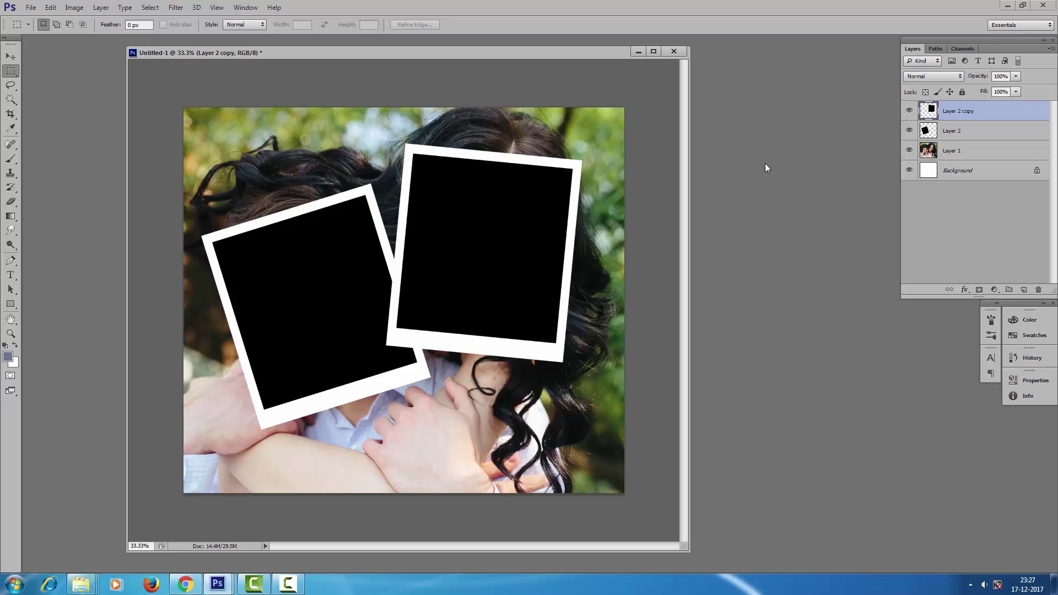
Duplicate the couple photo twice, placing a copy above each frame with Layer 1 copy 2 on top.
left_click(951, 154)
key("ctrl+j")
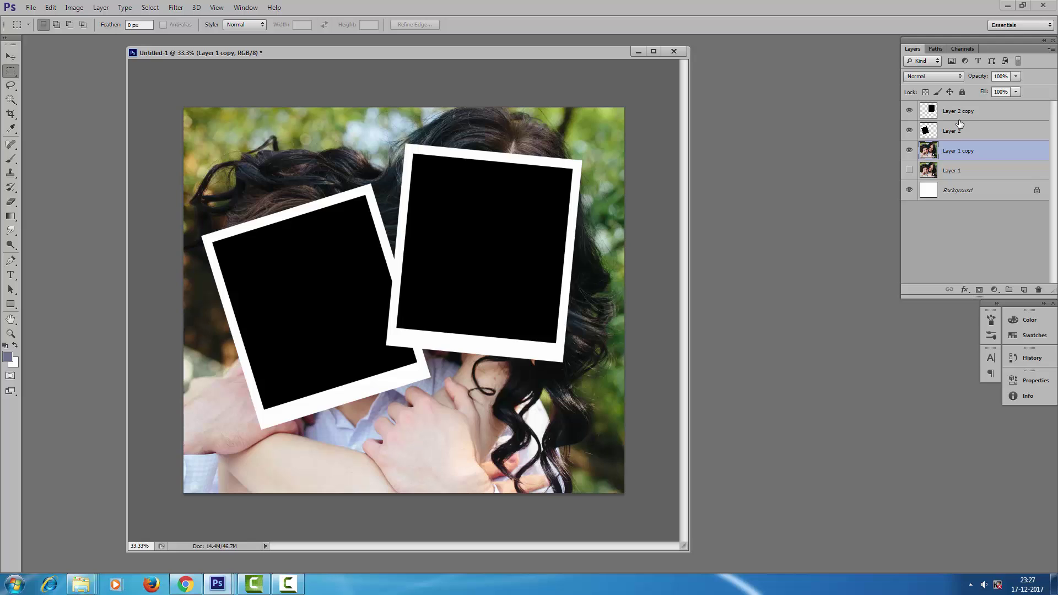
left_click_drag(960, 124, 959, 123)
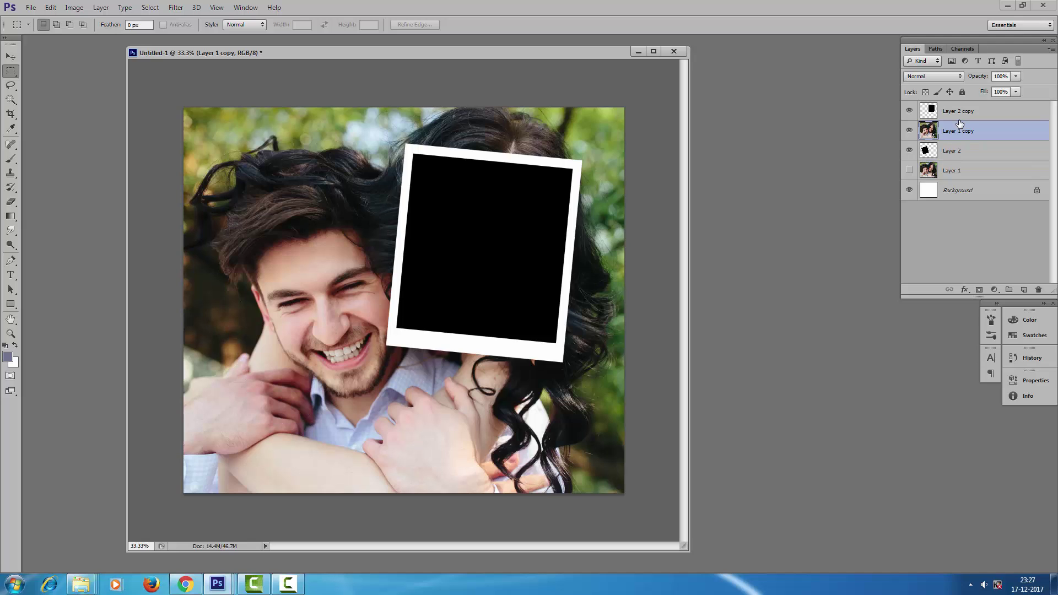
key("ctrl+j")
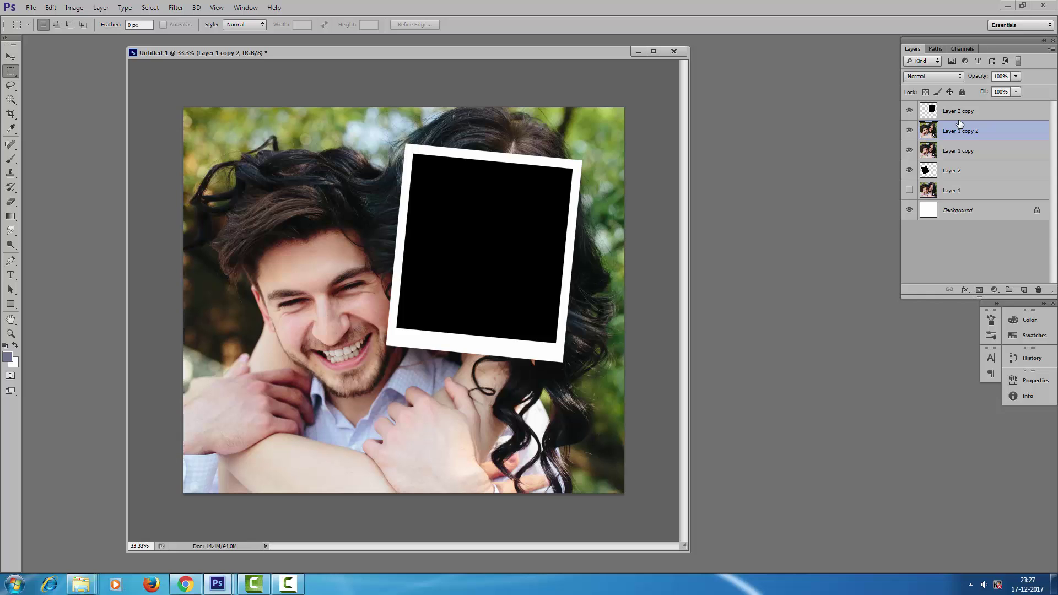
left_click_drag(960, 124, 960, 124)
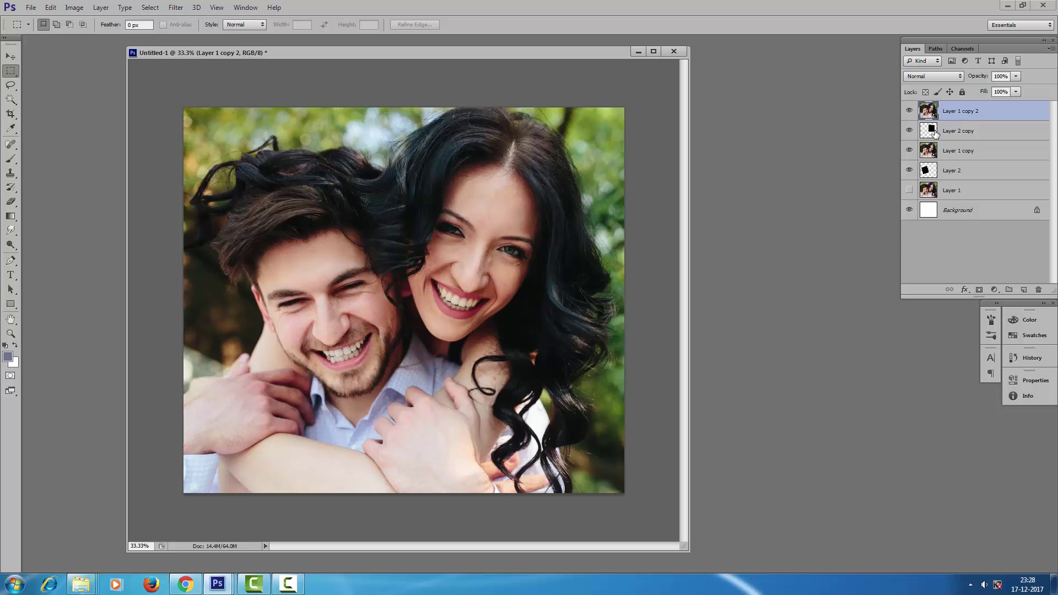
Mask Layer 1 copy 2 to the woman's frame opening, then select the man's frame opening.
left_click(933, 130)
left_click(11, 99)
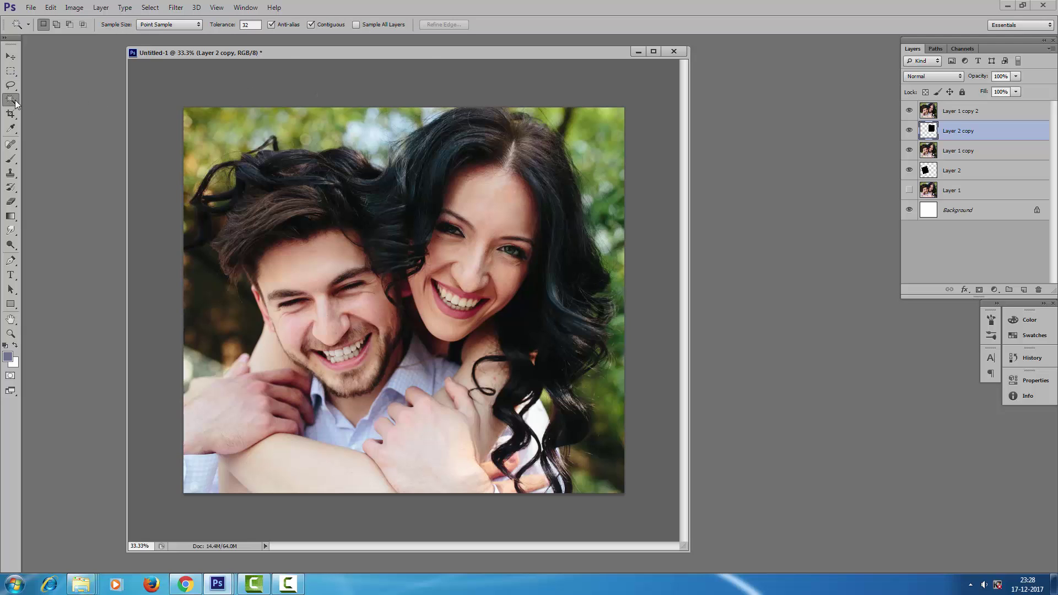
left_click(471, 236)
left_click(961, 112)
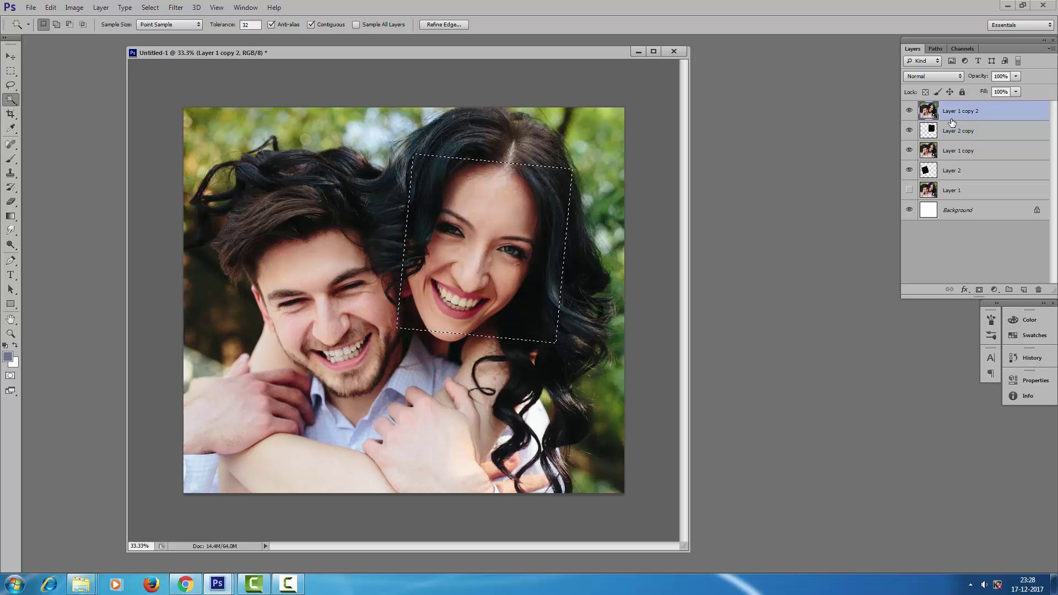
left_click(979, 290)
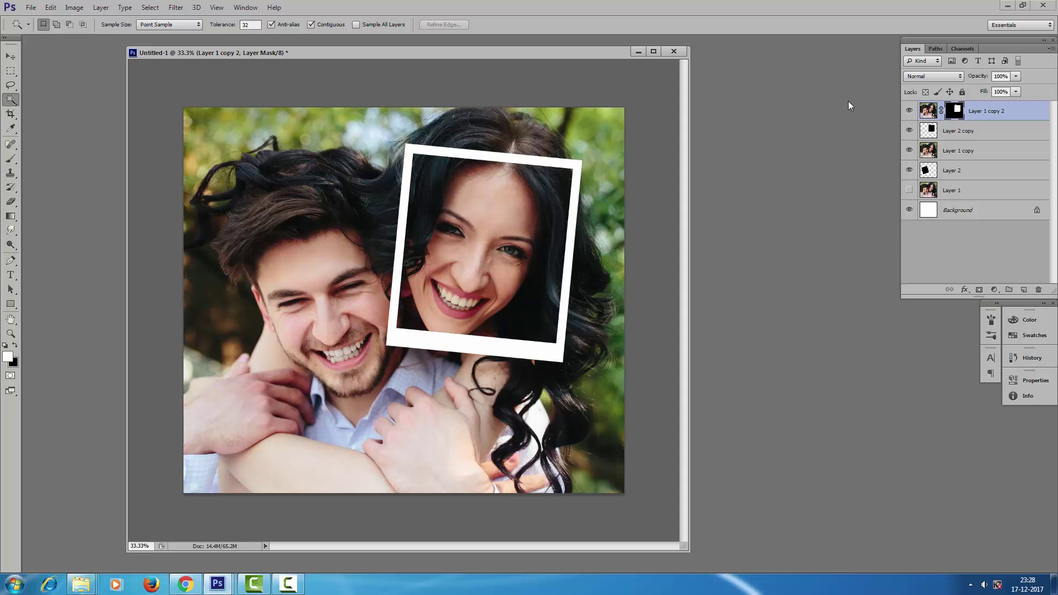
left_click(948, 173)
left_click(300, 311)
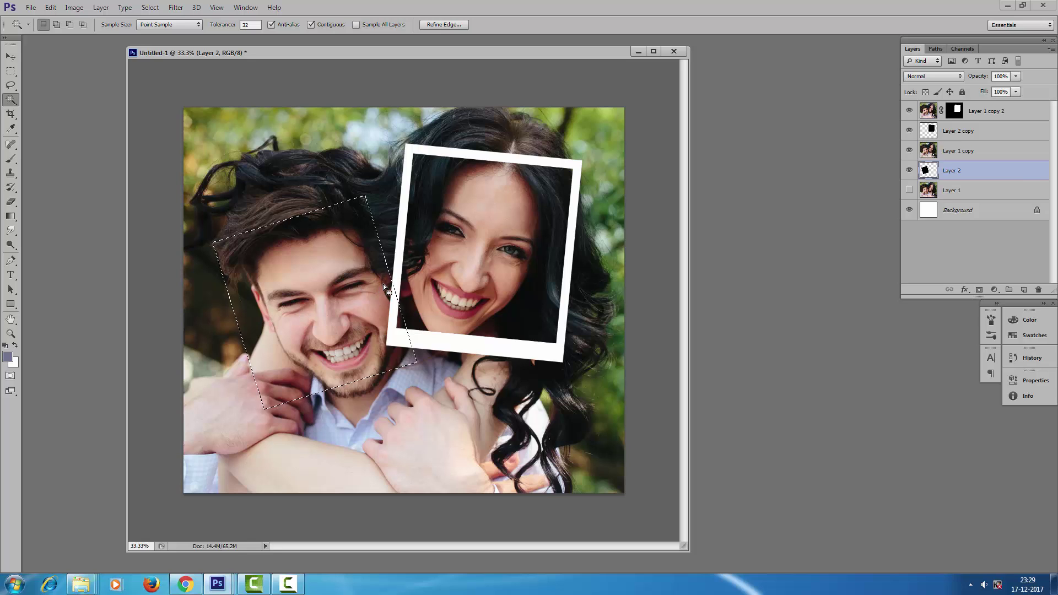
Mask Layer 1 copy to the man's frame and show Layer 1 behind both frames.
left_click(958, 153)
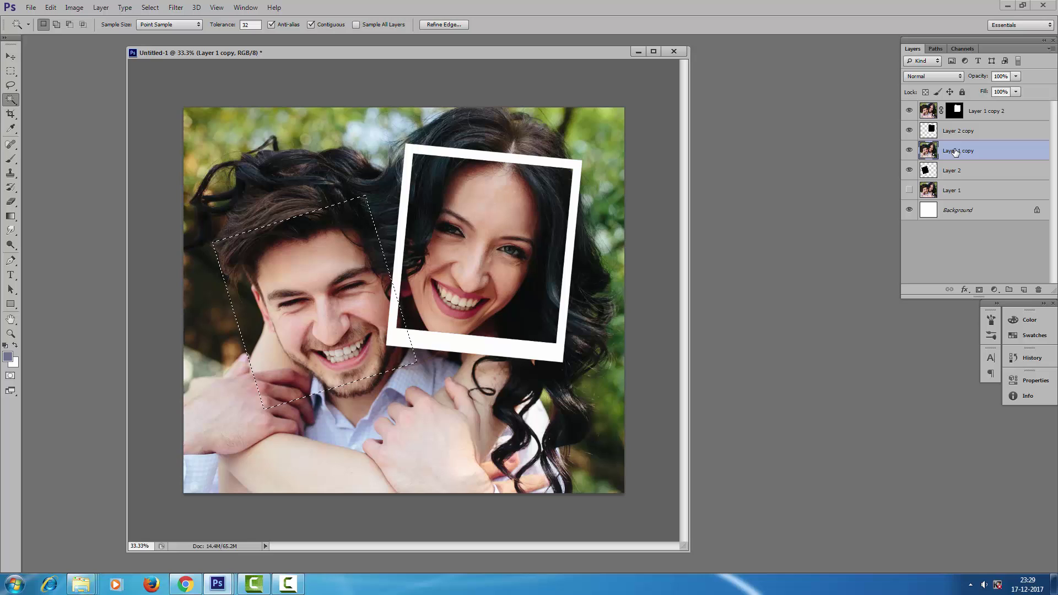
left_click(979, 290)
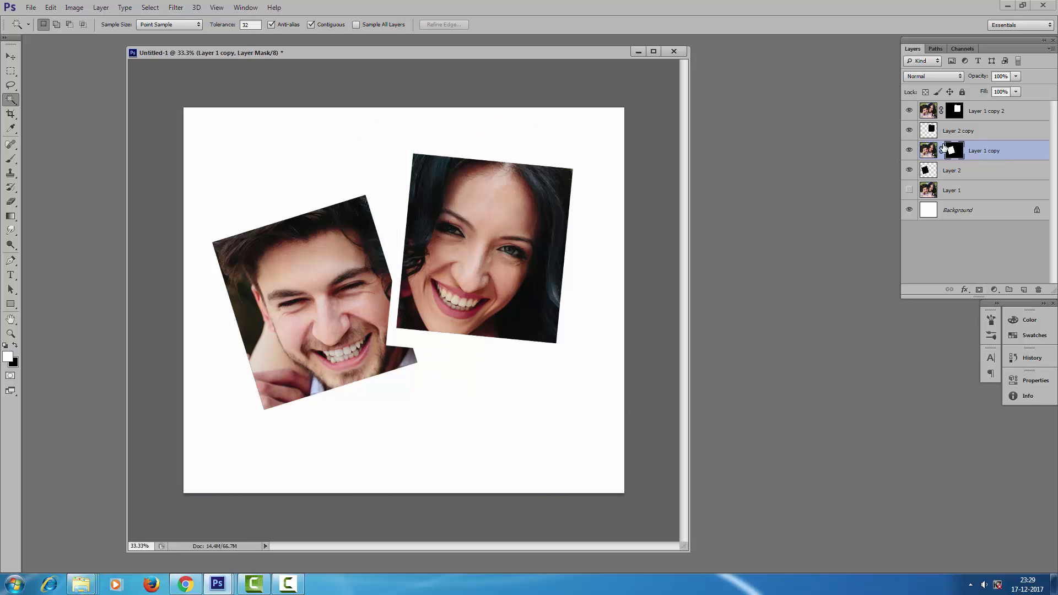
left_click(909, 190)
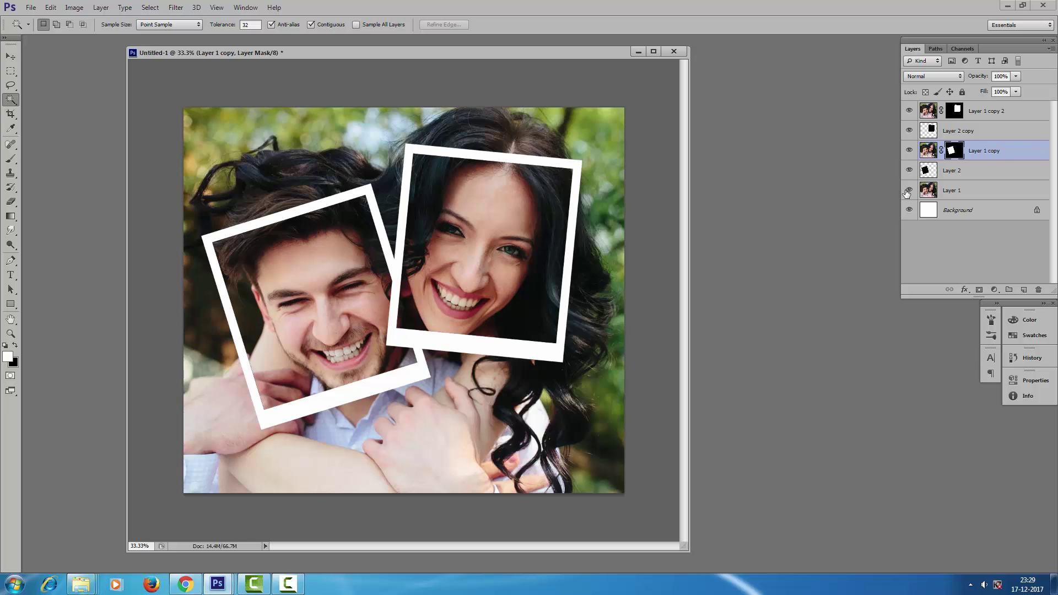
left_click(958, 191)
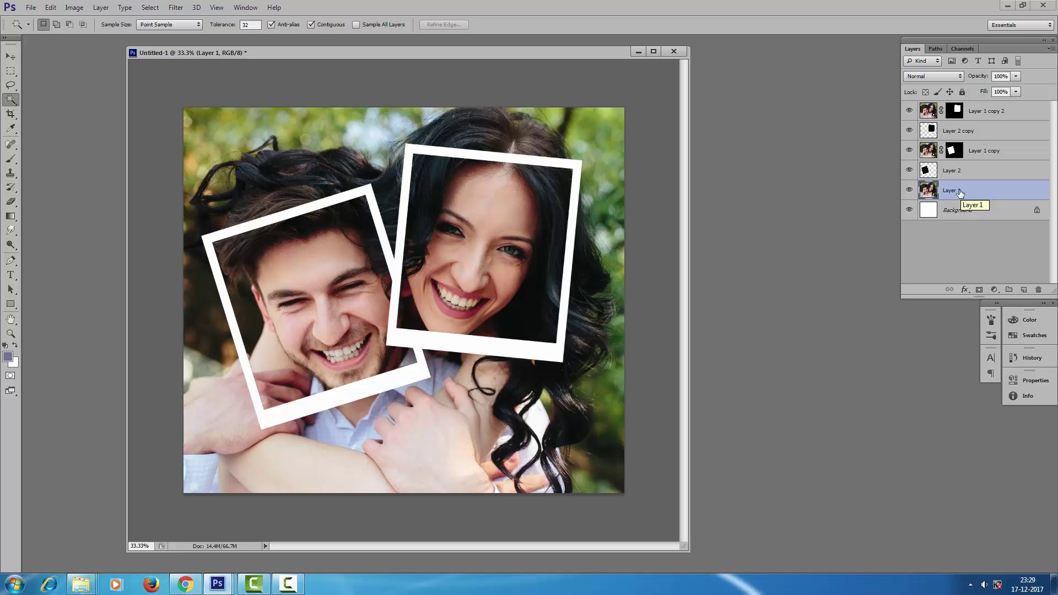
Apply a 26 px Field Blur to the couple photo on Layer 1.
left_click(177, 12)
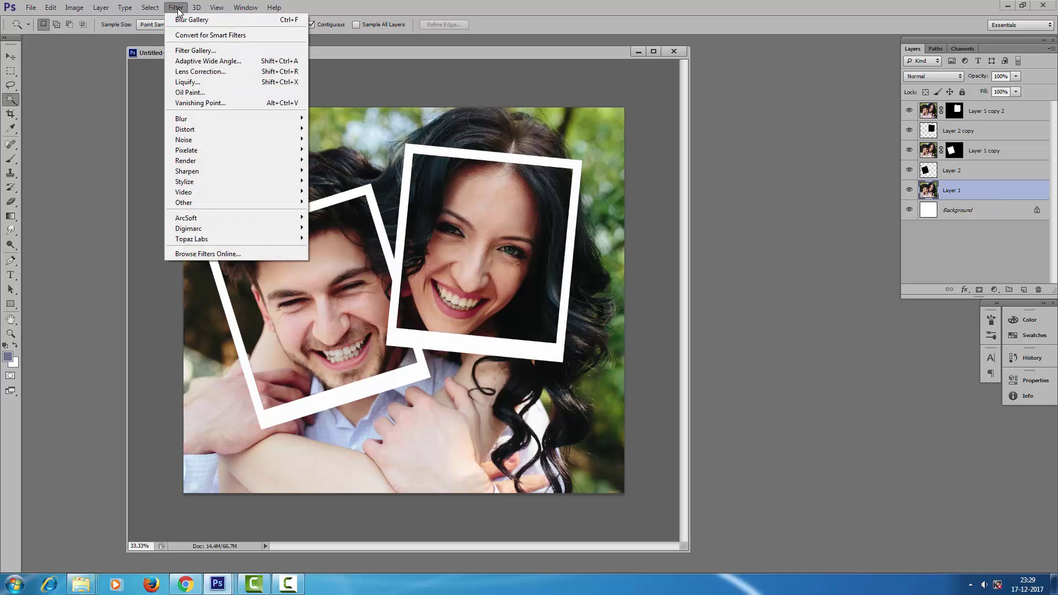
mouse_move(184, 118)
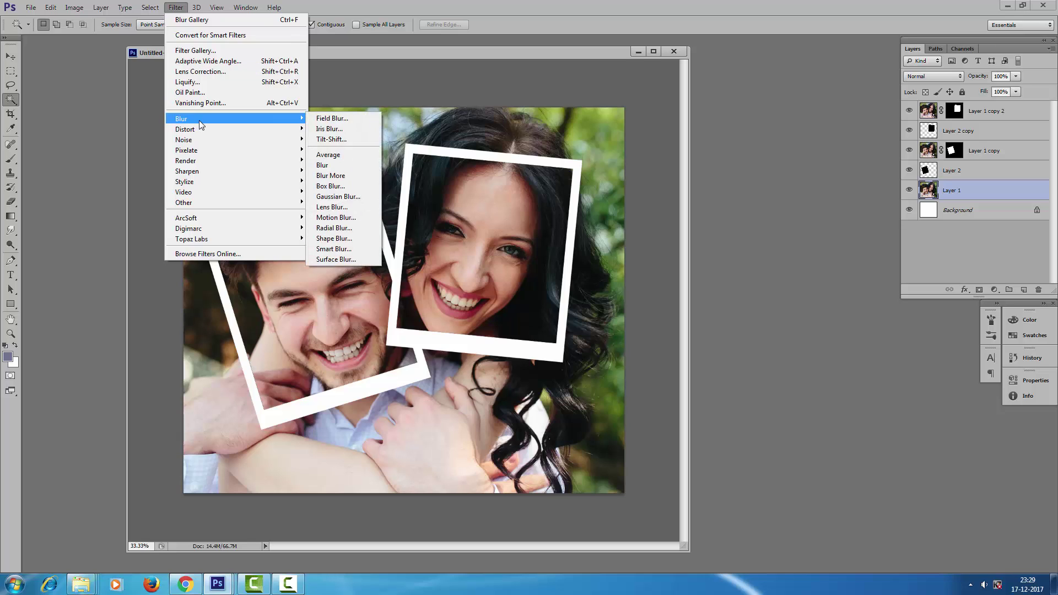
left_click(341, 118)
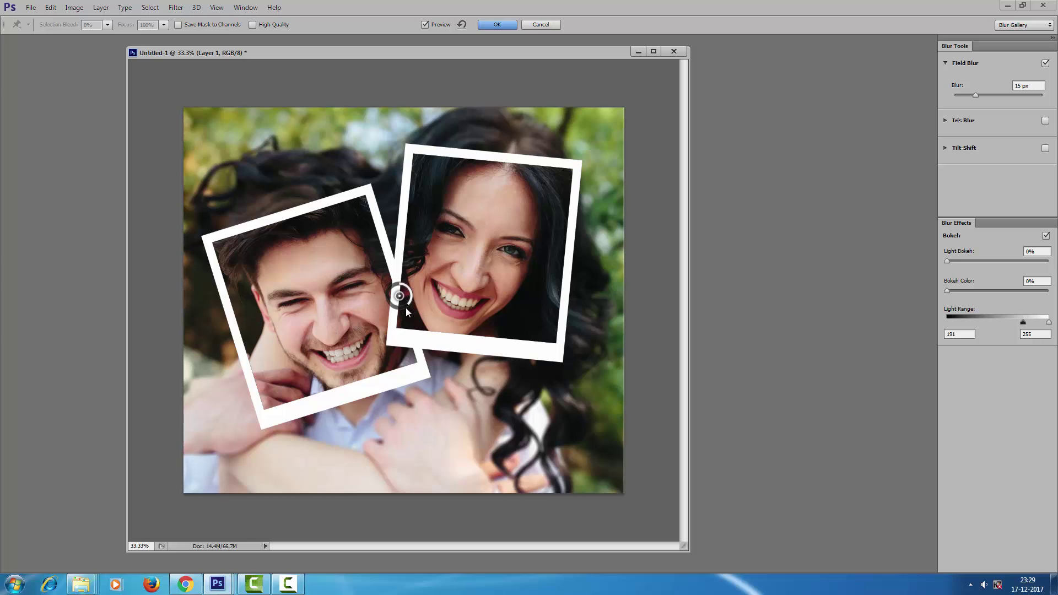
left_click_drag(409, 307, 393, 307)
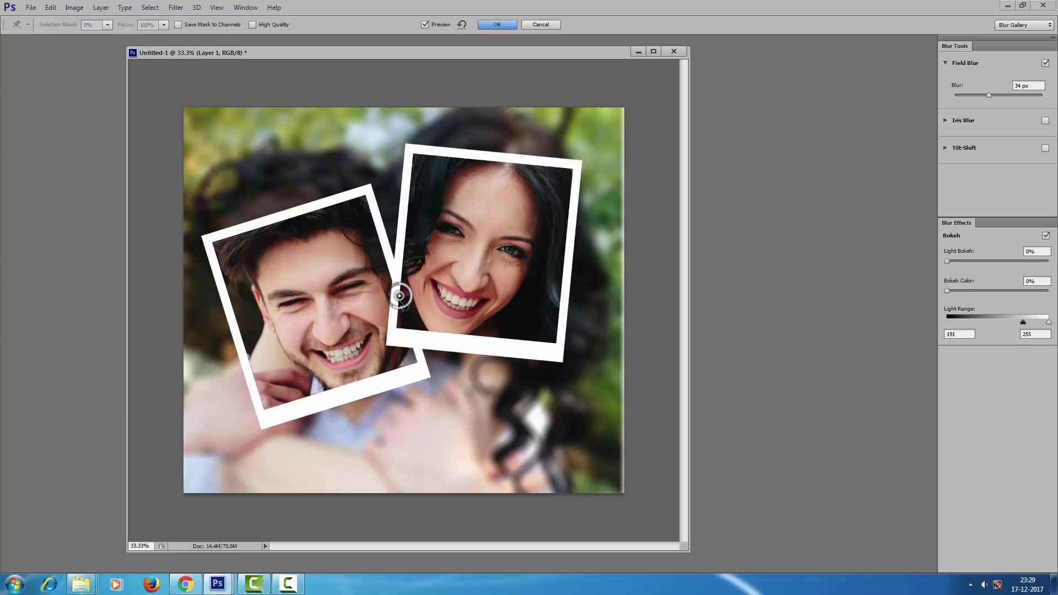
left_click_drag(393, 307, 398, 309)
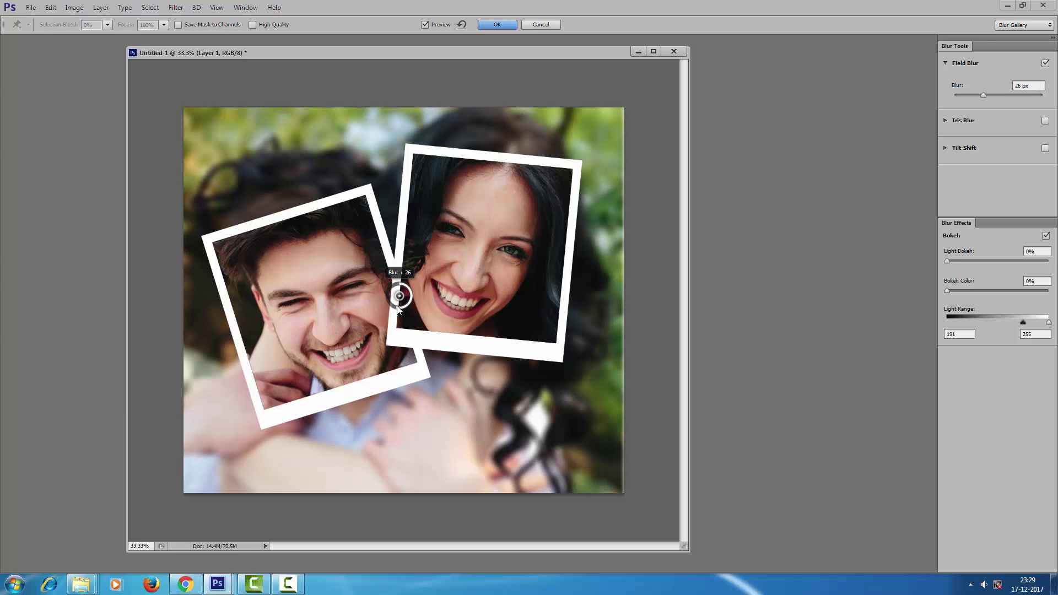
left_click(501, 25)
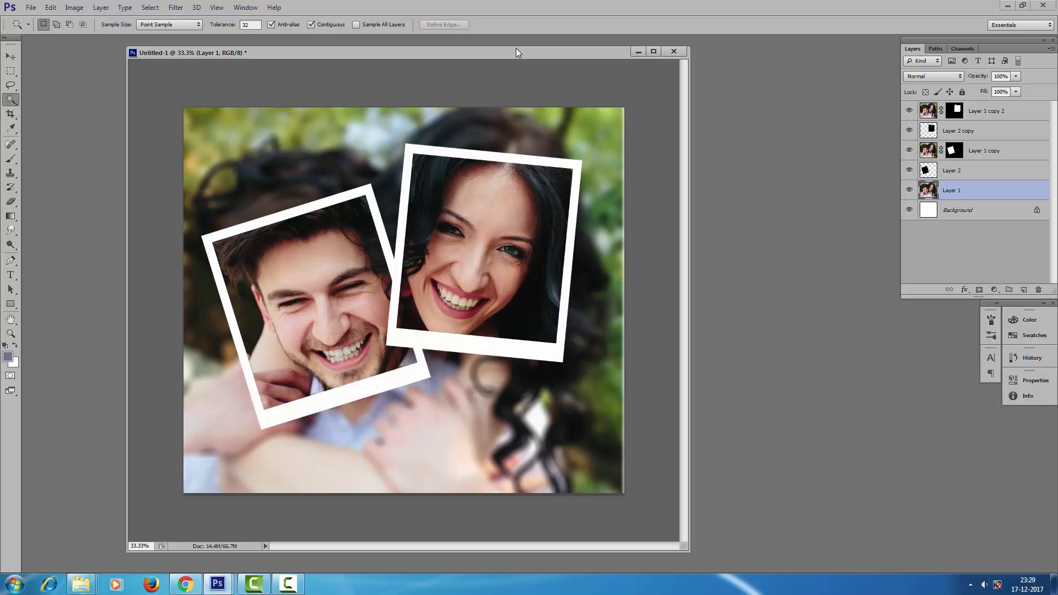
left_click(964, 174)
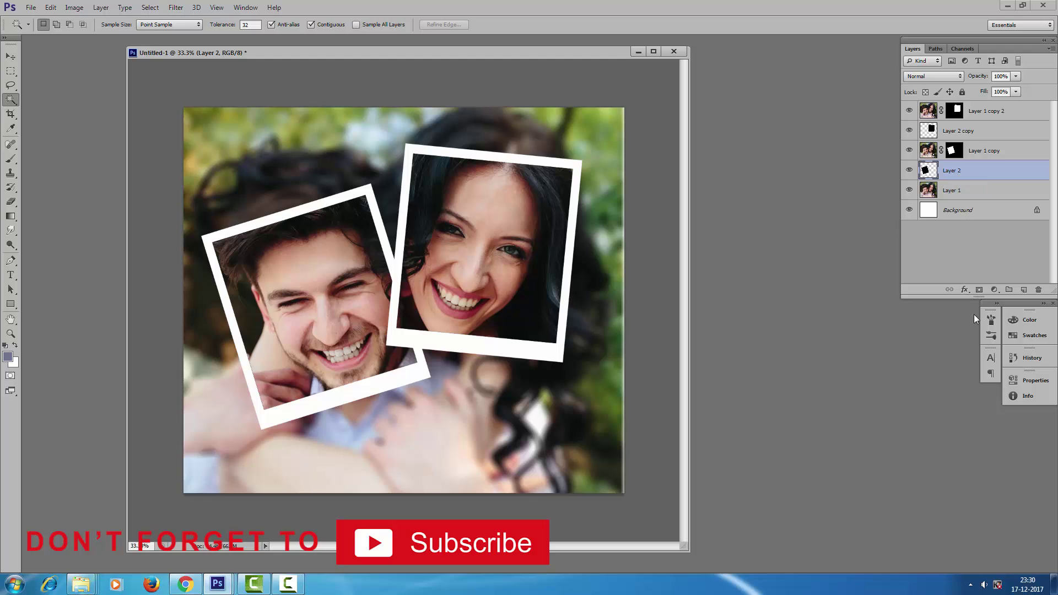
Add a drop shadow with 18 px distance and 18 px size to Layer 2's man frame.
left_click(964, 290)
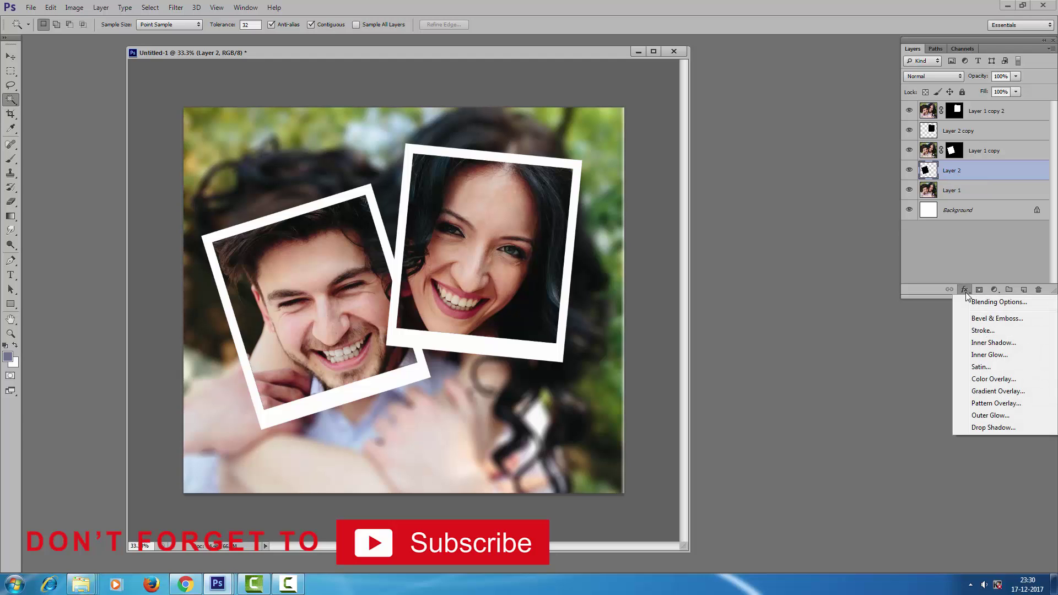
left_click(995, 427)
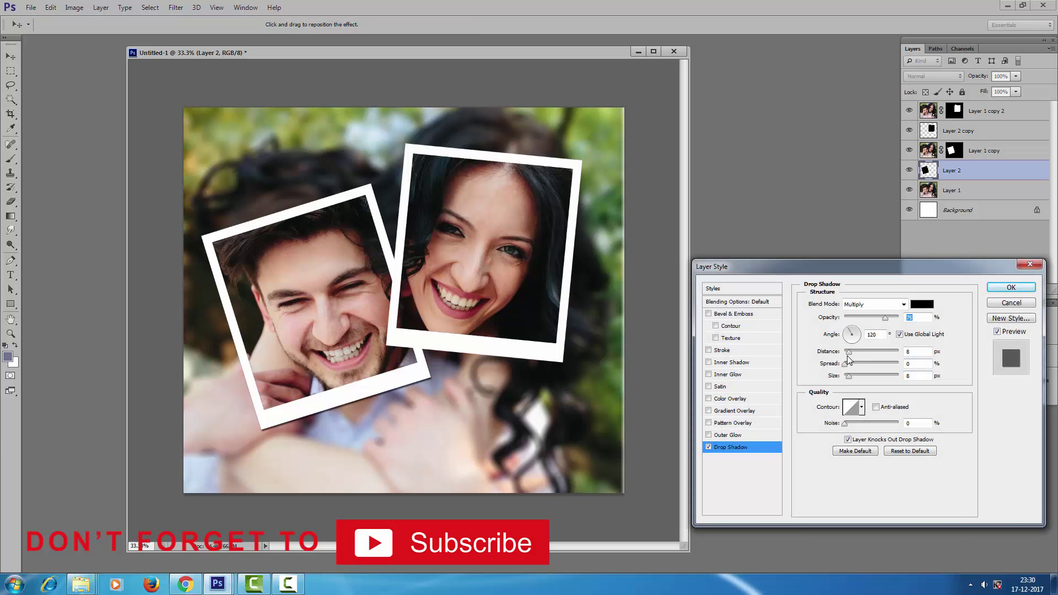
left_click_drag(850, 354, 855, 352)
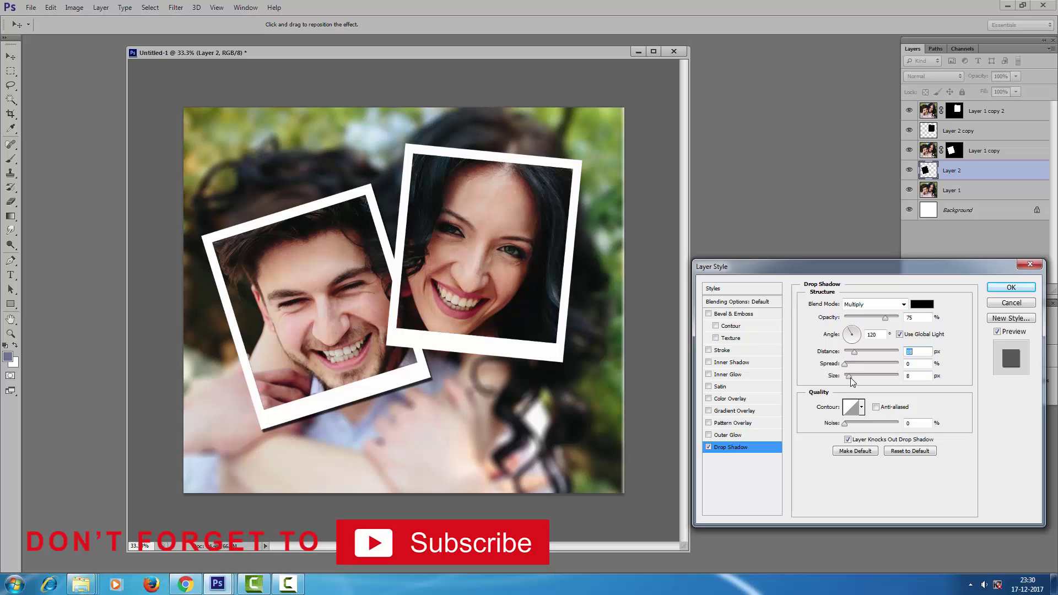
left_click(852, 377)
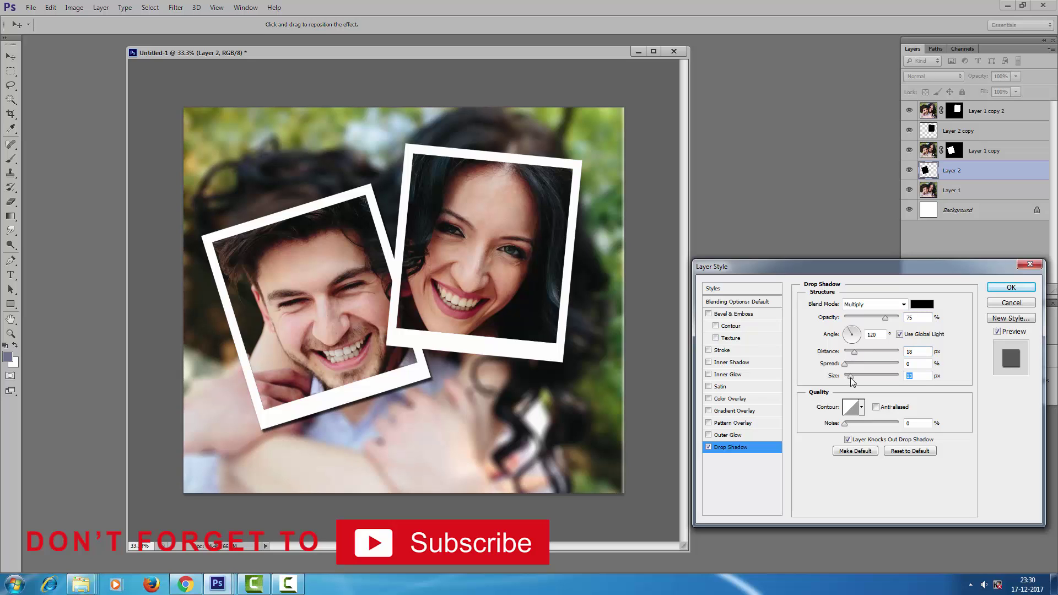
left_click(1009, 287)
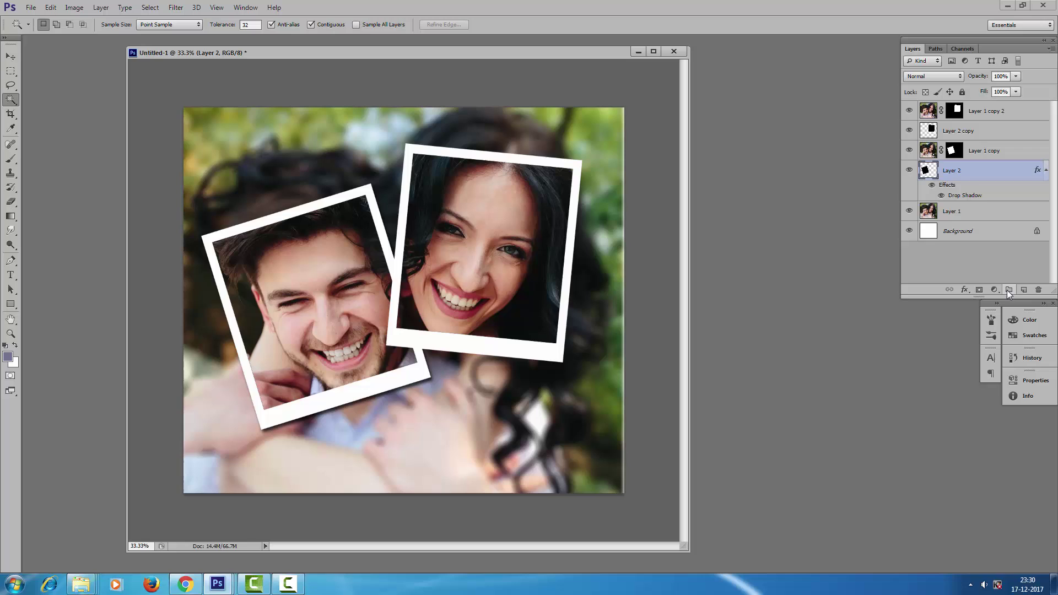
right_click(1017, 175)
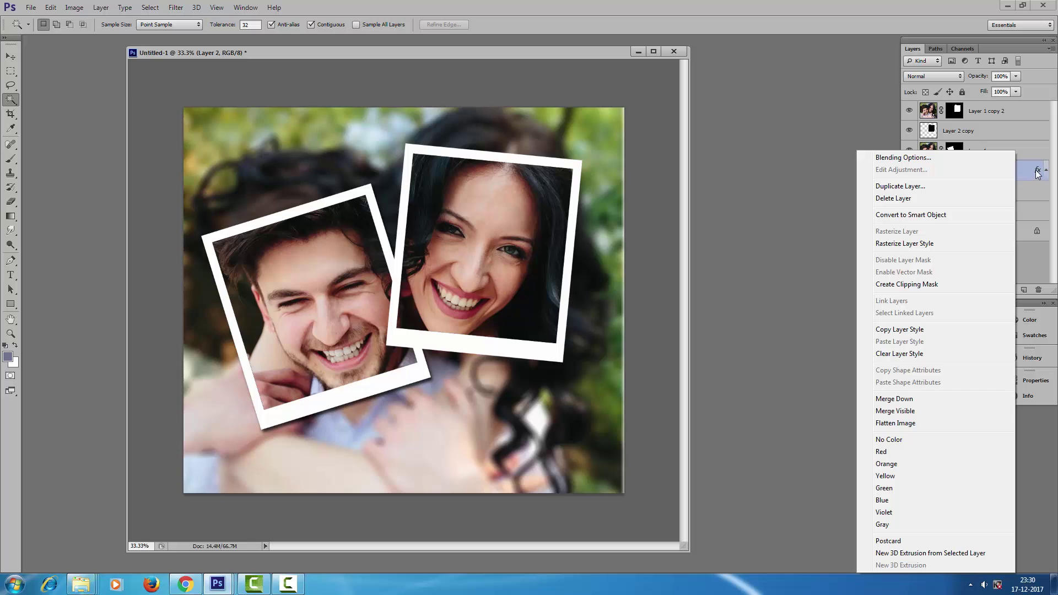
Copy Layer 2's drop shadow style and paste it onto the woman's frame, Layer 2 copy.
right_click(1039, 174)
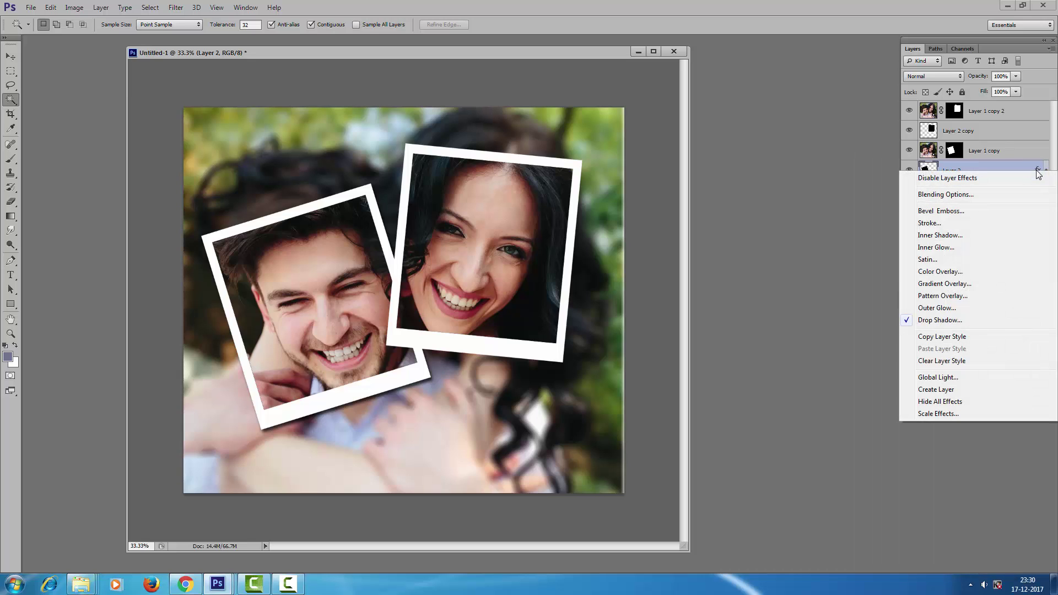
left_click(960, 337)
left_click(990, 132)
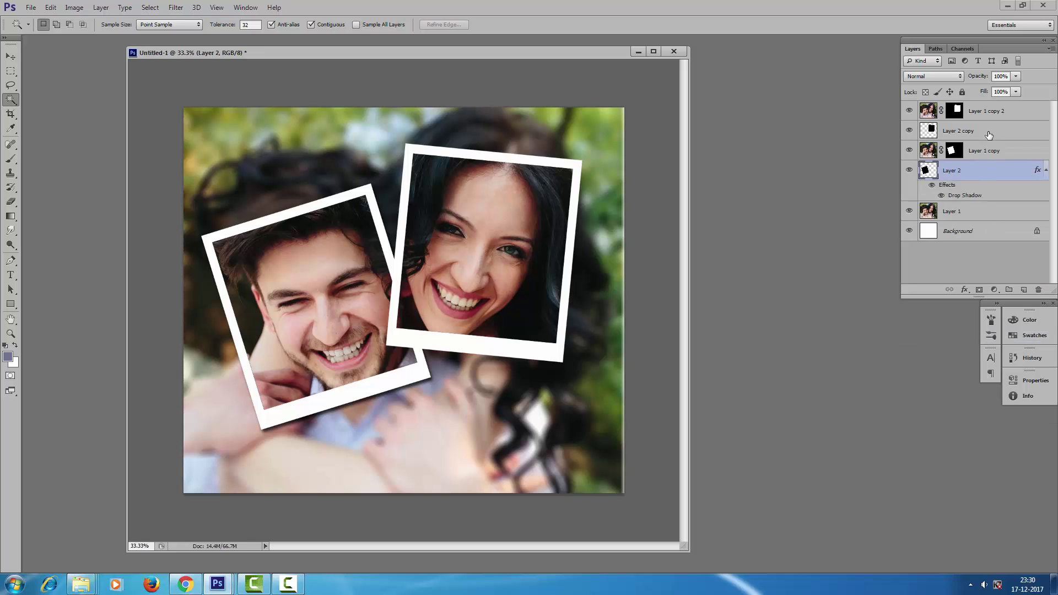
left_click(98, 8)
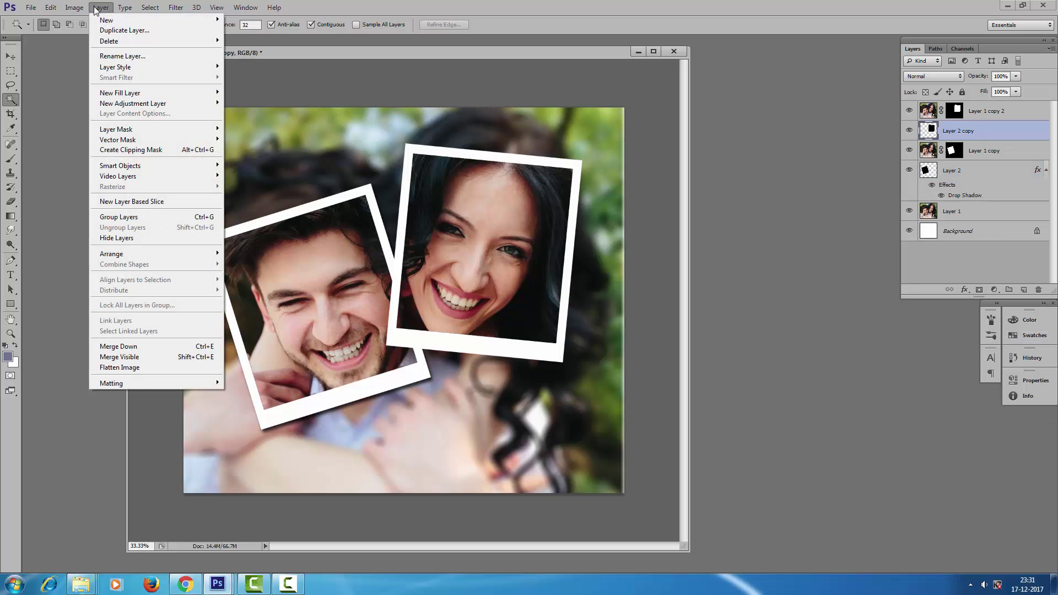
mouse_move(115, 67)
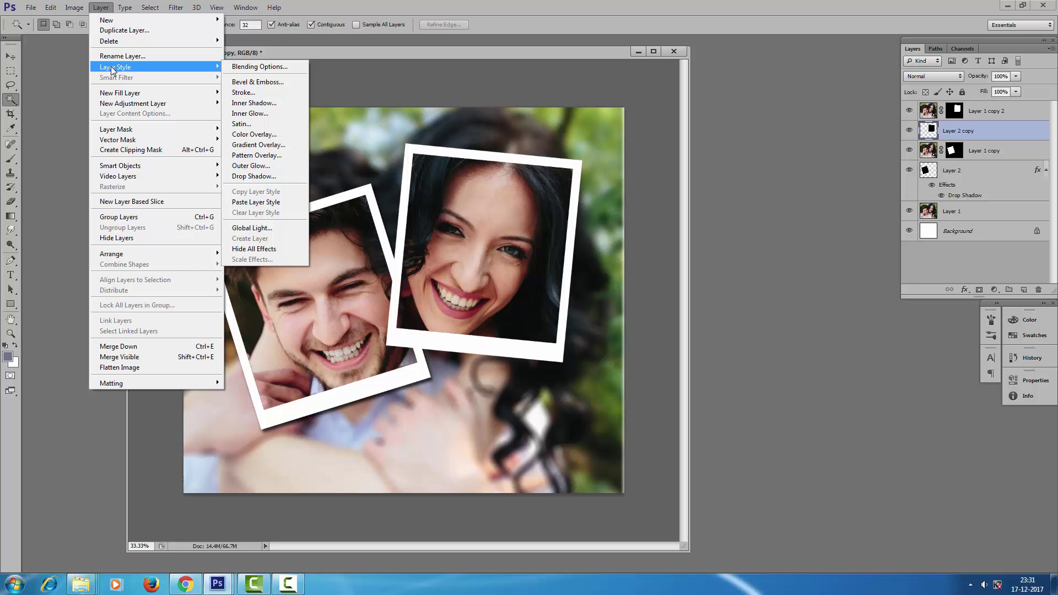
left_click(256, 203)
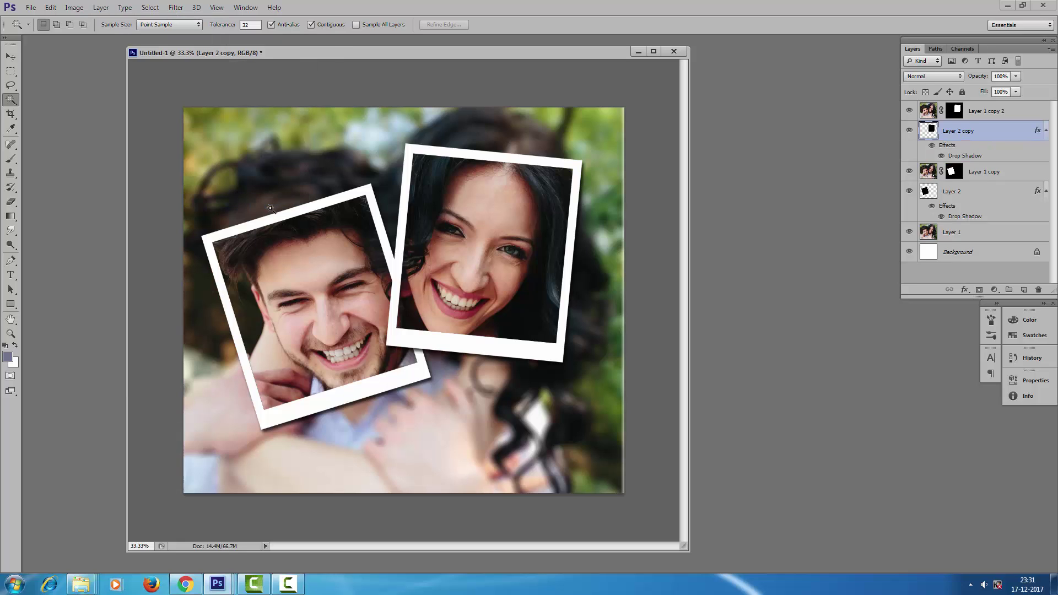